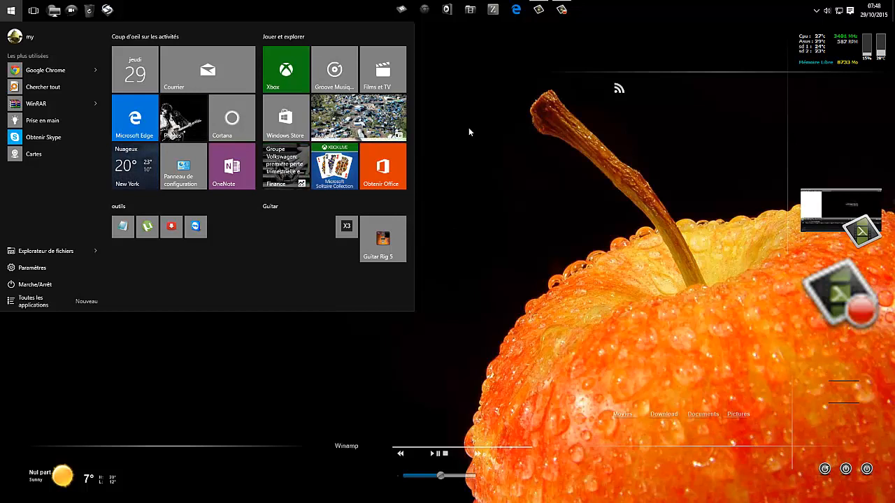
- Open the Classic Shell website in Microsoft Edge and download Classic Shell 4.2.4 (French) from the full downloads page
{"action": "left_click", "coordinate": [469, 132]}
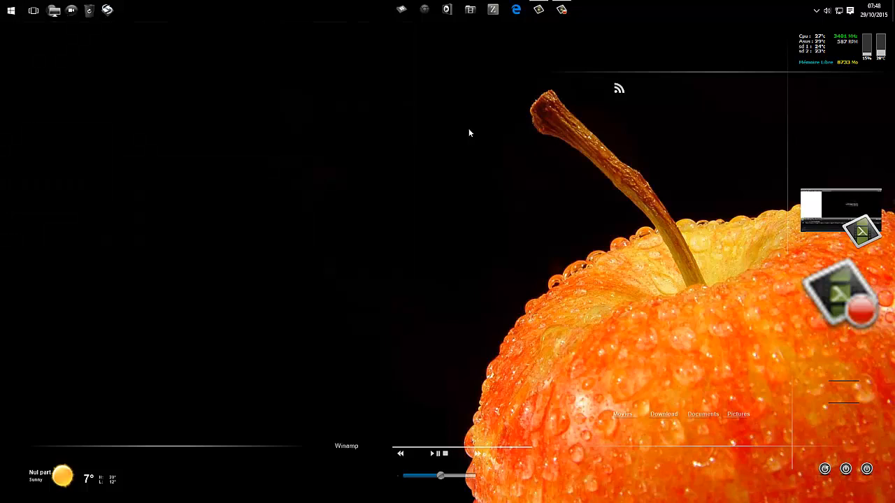
{"action": "left_click", "coordinate": [516, 10]}
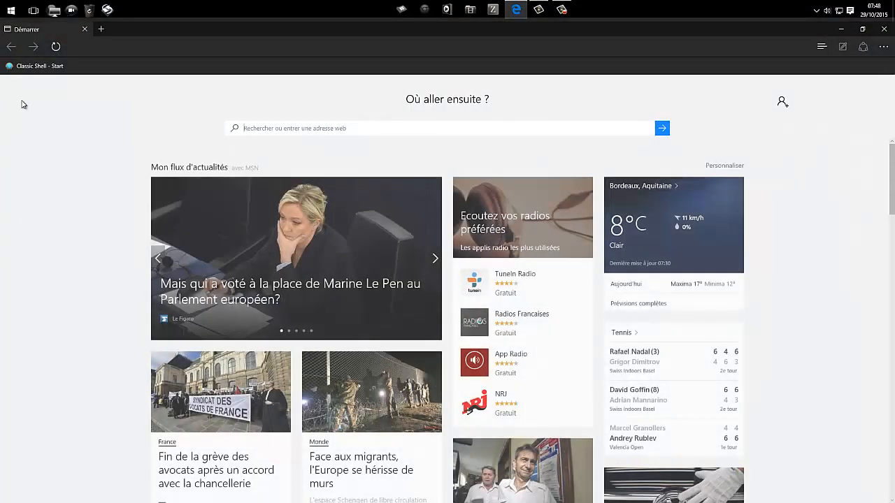
{"action": "left_click", "coordinate": [35, 65]}
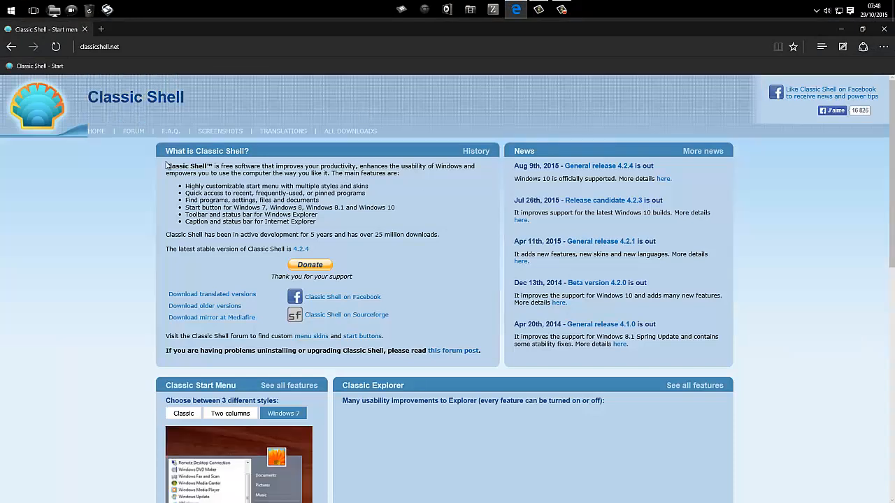
{"action": "left_click", "coordinate": [343, 133]}
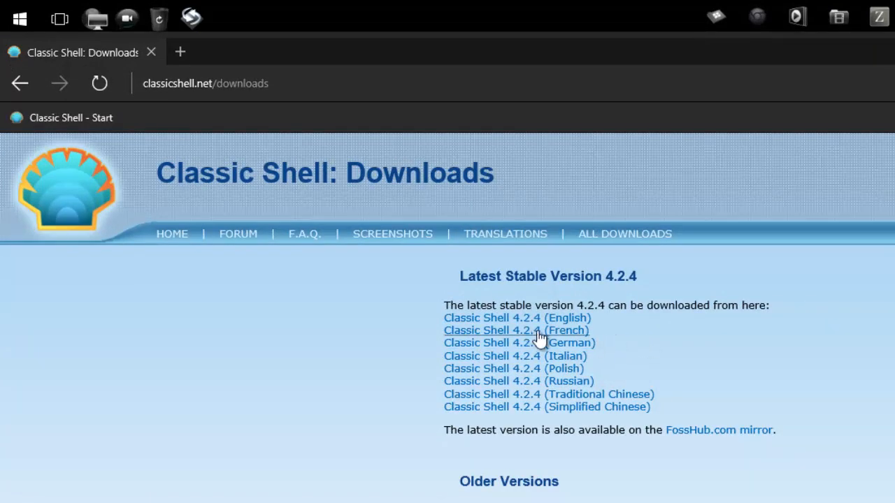
{"action": "left_click", "coordinate": [495, 337]}
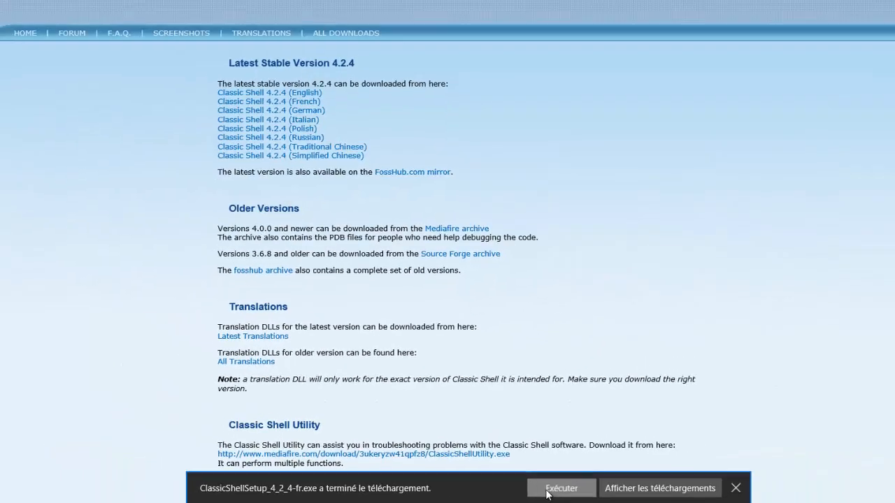
- Run the downloaded installer, accept the licence, install Classic Shell with its default components, and close the browser
{"action": "left_click", "coordinate": [723, 476]}
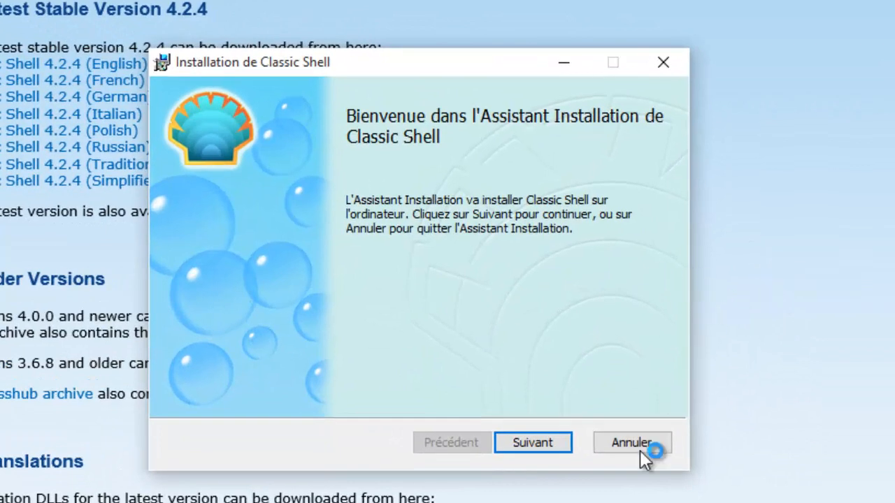
{"action": "left_click", "coordinate": [542, 448]}
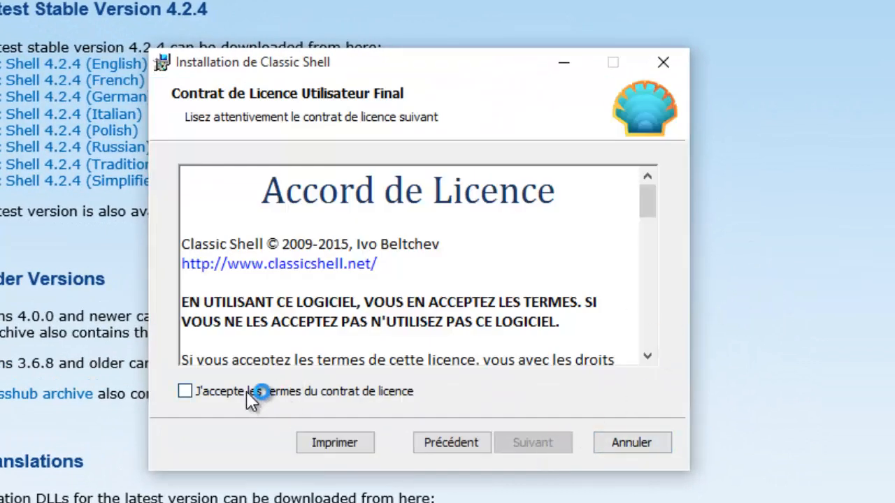
{"action": "left_click", "coordinate": [252, 393]}
{"action": "left_click", "coordinate": [533, 442]}
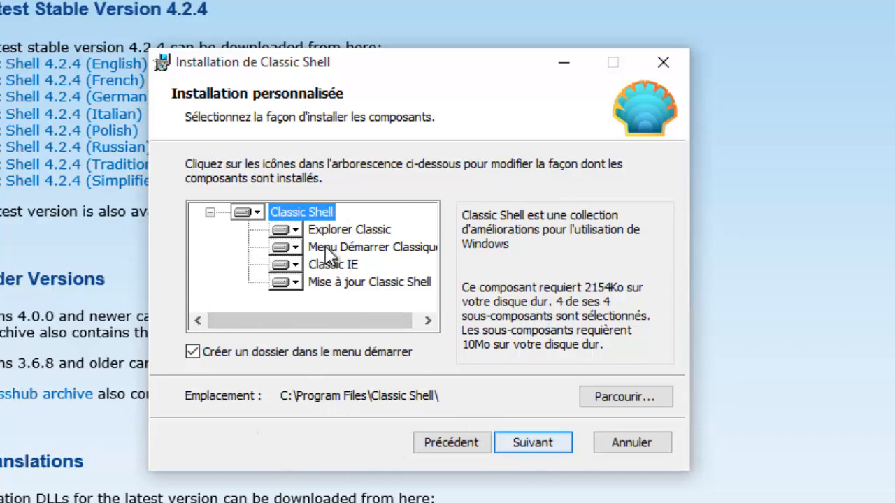
{"action": "left_click", "coordinate": [535, 441]}
{"action": "left_click", "coordinate": [519, 442]}
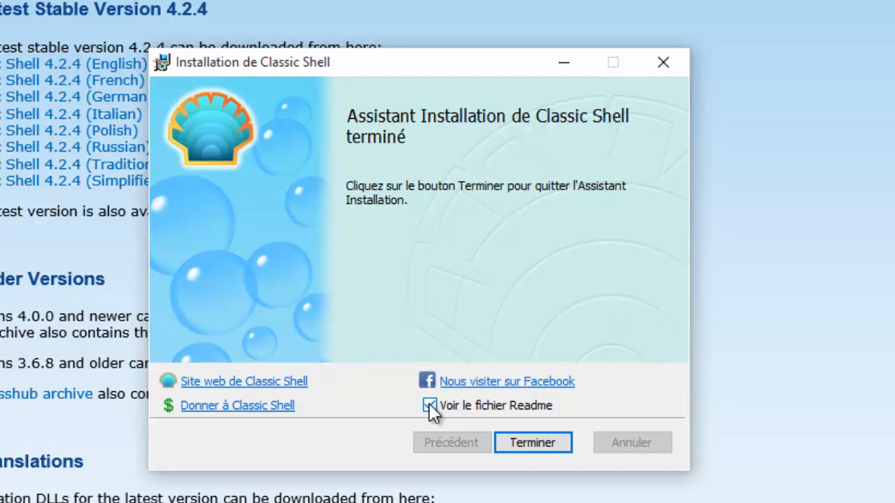
{"action": "left_click", "coordinate": [531, 446]}
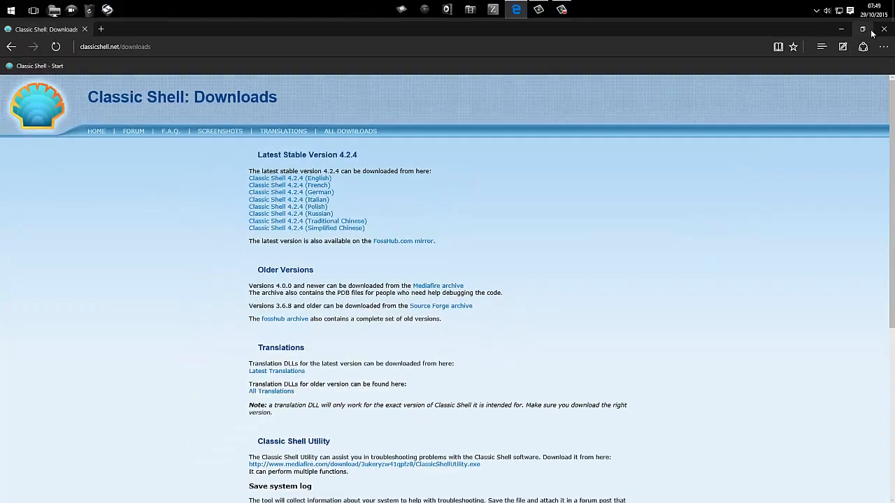
{"action": "left_click", "coordinate": [884, 29]}
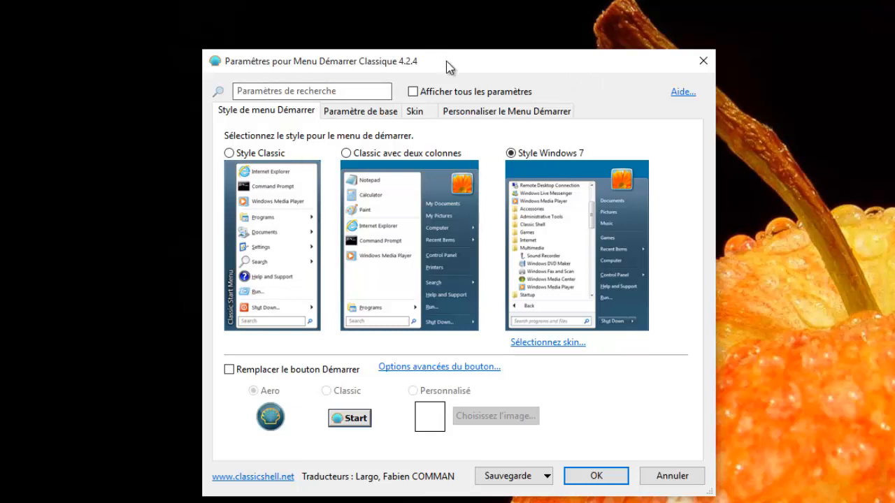
- Choose the "Classic avec deux colonnes" start menu style and open the start menu to preview it
{"action": "left_click_drag", "start_coordinate": [446, 62], "coordinate": [448, 58]}
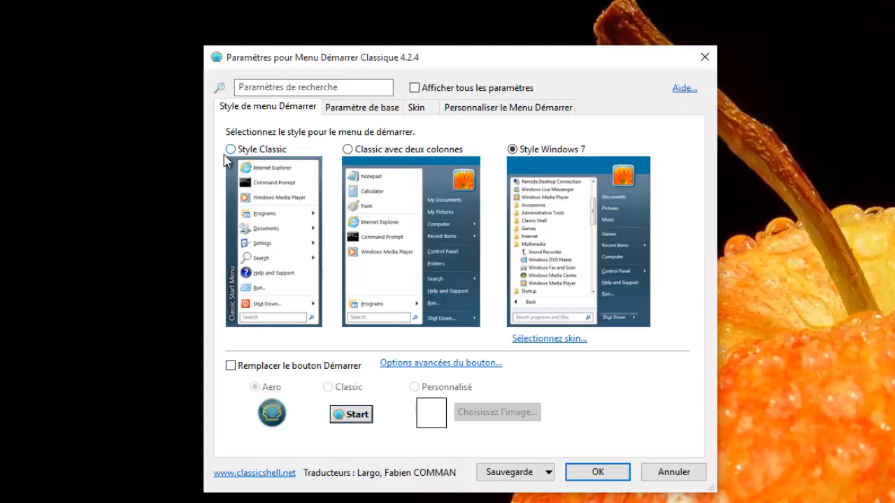
{"action": "mouse_move", "coordinate": [406, 172]}
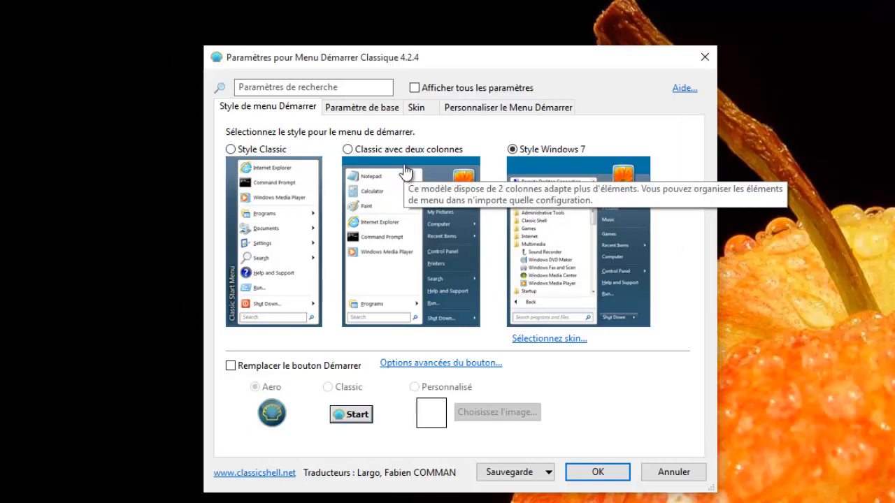
{"action": "mouse_move", "coordinate": [568, 161]}
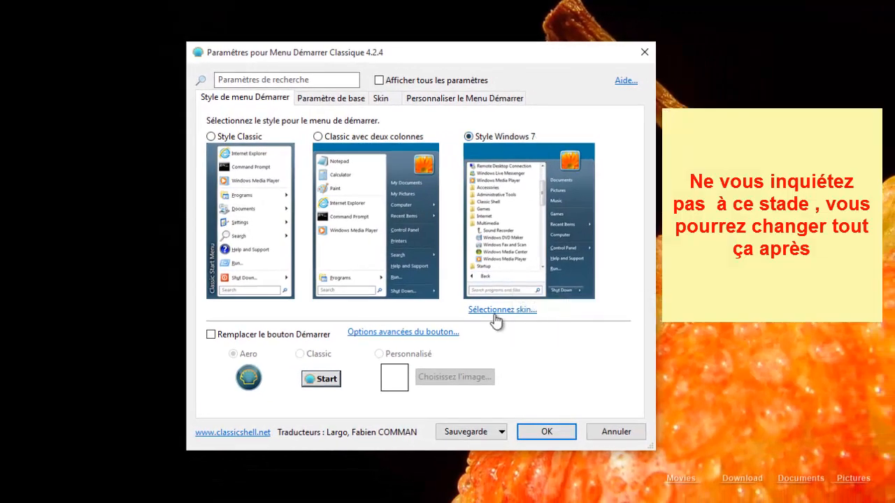
{"action": "left_click", "coordinate": [319, 138]}
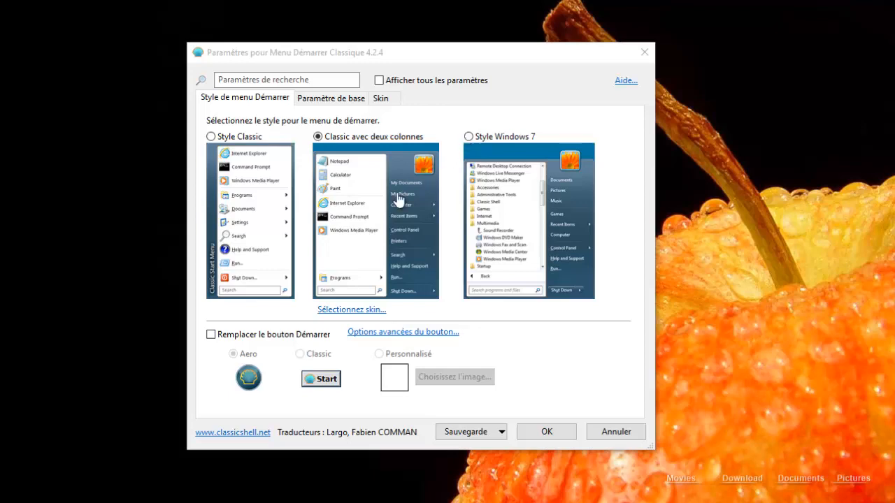
{"action": "key", "text": "super"}
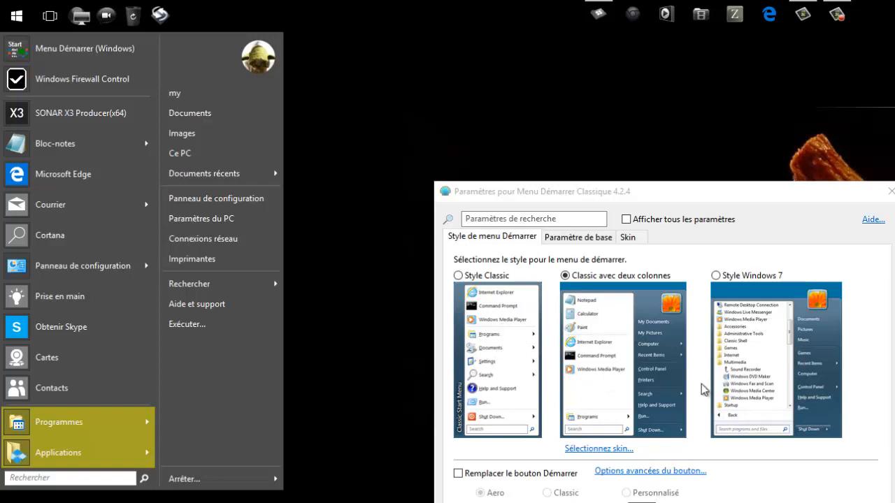
- Close the start menu preview and enable replacing the Start button with the Aero design
{"action": "left_click", "coordinate": [404, 485]}
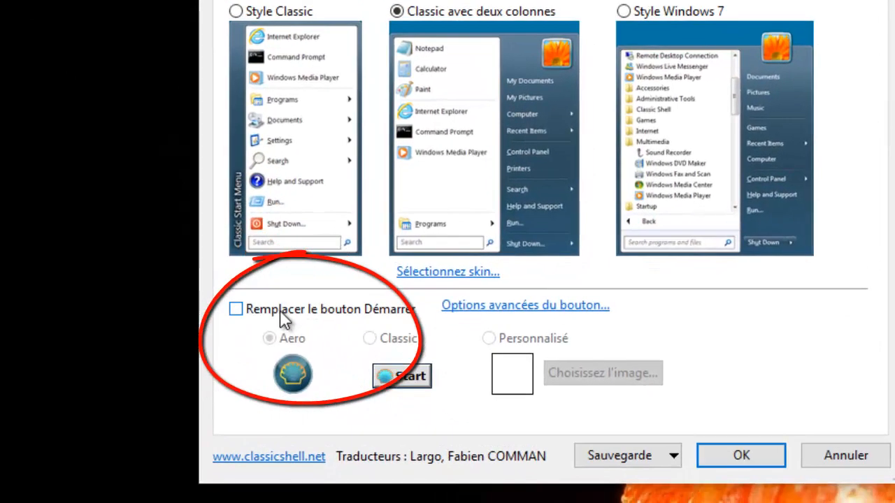
{"action": "left_click", "coordinate": [309, 366]}
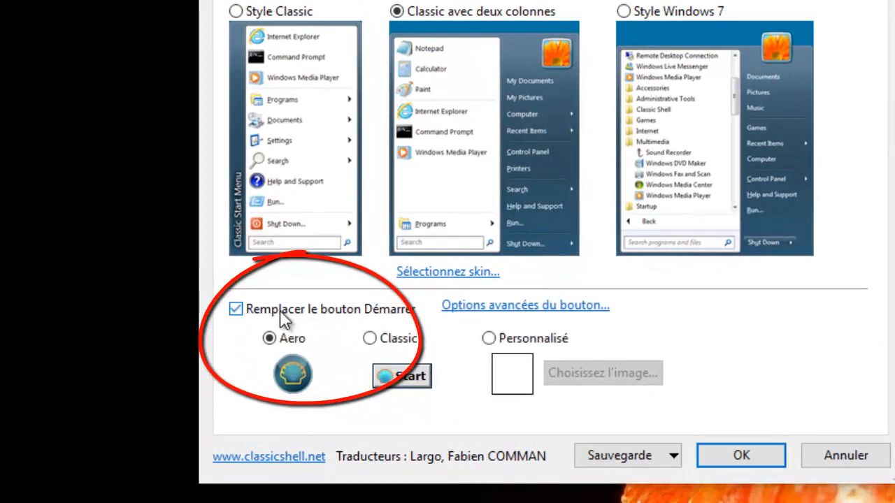
- Try the Personnalisé Start button, check which image file types it accepts, cancel the image selection, and return to Aero
{"action": "left_click", "coordinate": [521, 343]}
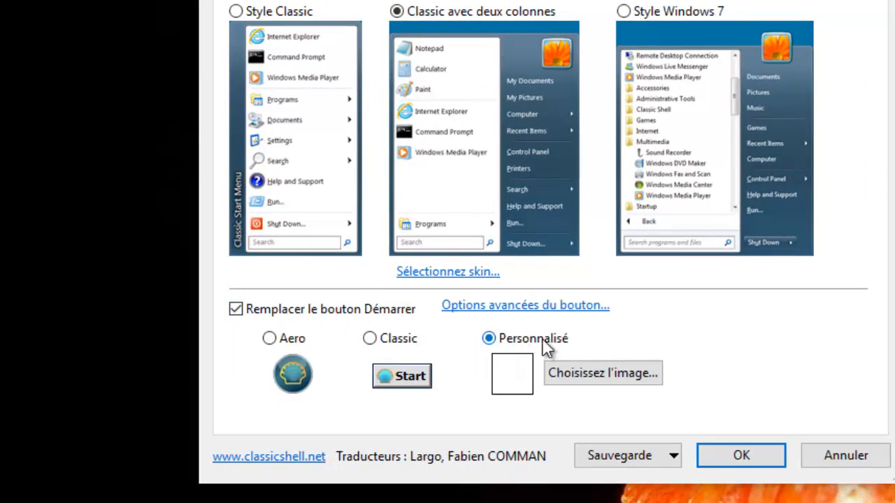
{"action": "left_click", "coordinate": [591, 381]}
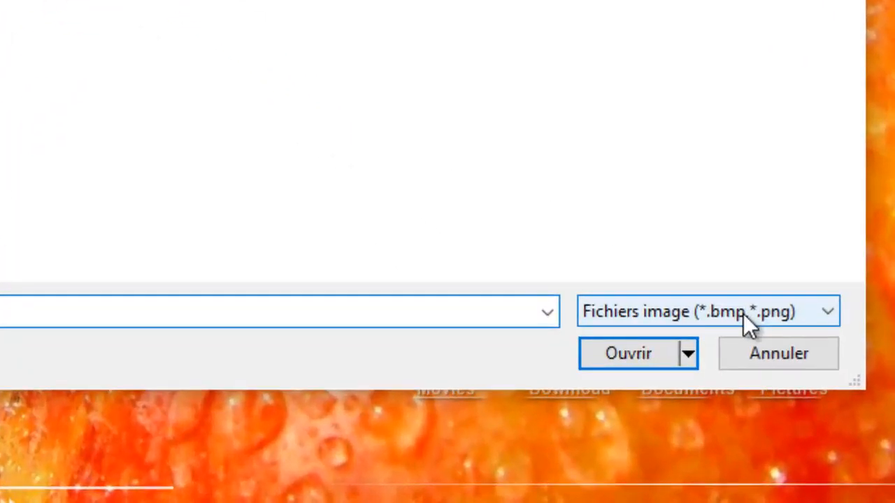
{"action": "left_click", "coordinate": [815, 404]}
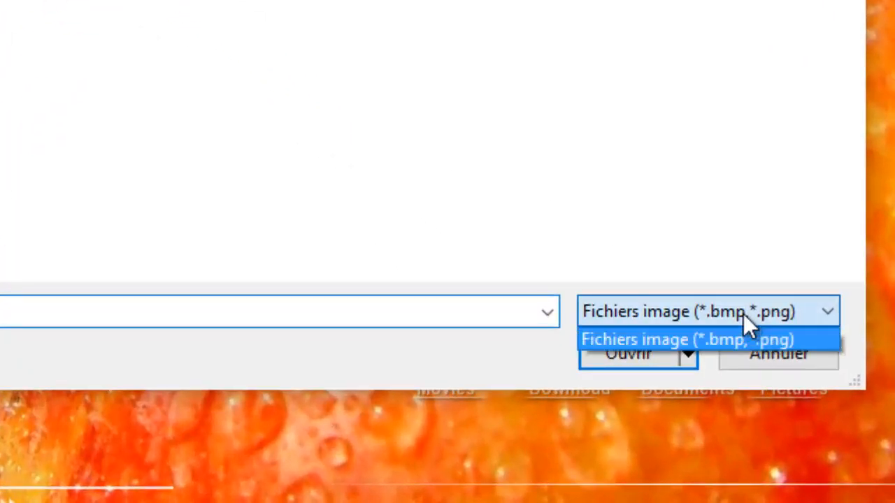
{"action": "left_click", "coordinate": [426, 349]}
{"action": "left_click", "coordinate": [778, 355]}
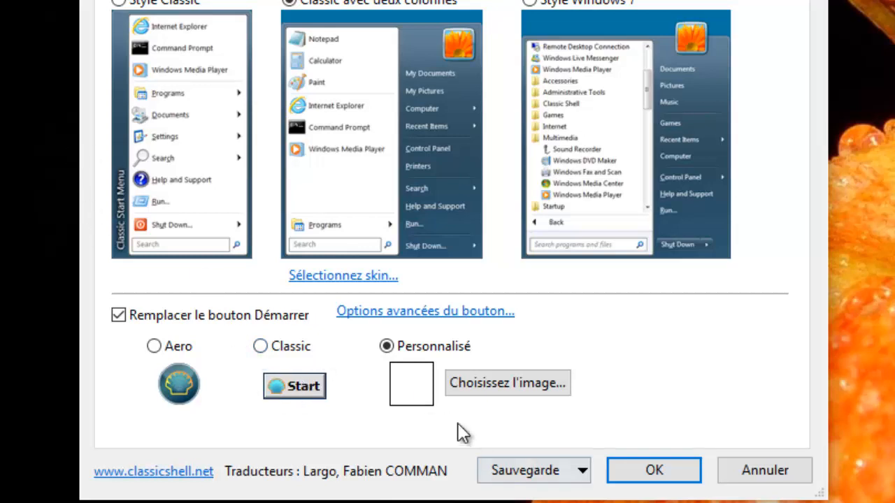
{"action": "left_click", "coordinate": [165, 345]}
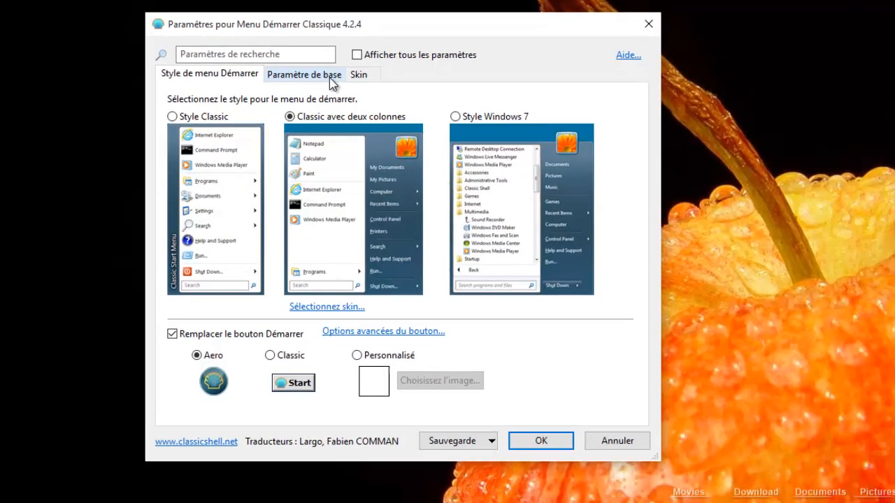
- Look at the basic settings, set the menu skin to Full Glass, and preview it in the start menu
{"action": "left_click", "coordinate": [481, 191]}
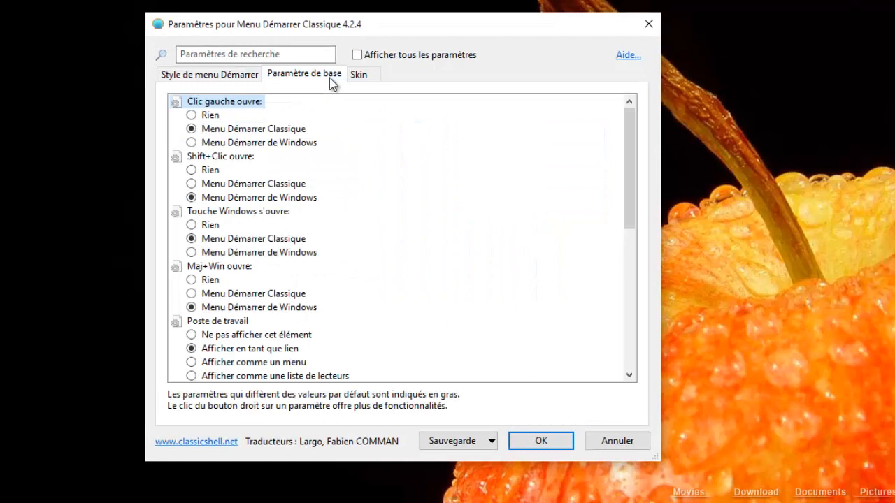
{"action": "left_click", "coordinate": [356, 79]}
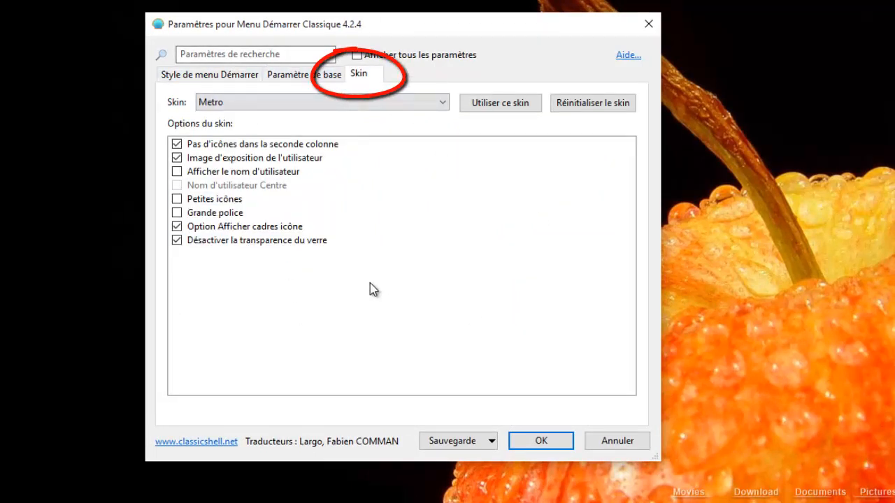
{"action": "left_click", "coordinate": [329, 105]}
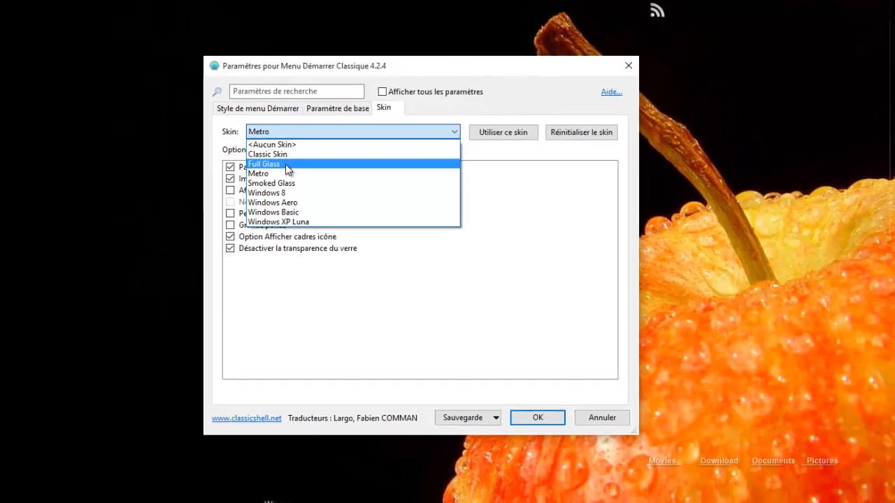
{"action": "left_click", "coordinate": [238, 140]}
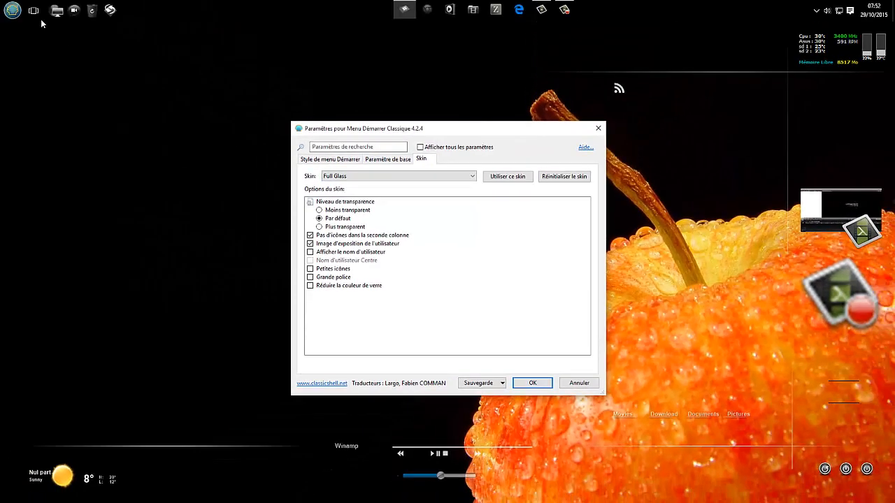
{"action": "left_click", "coordinate": [12, 10]}
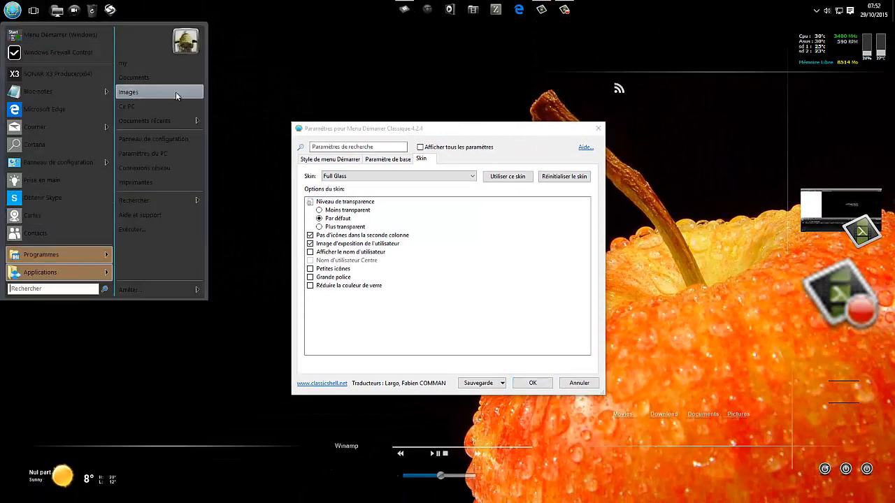
- Try the Style Classic menu layout, return to "Classic avec deux colonnes", and reopen the start menu
{"action": "left_click", "coordinate": [482, 161]}
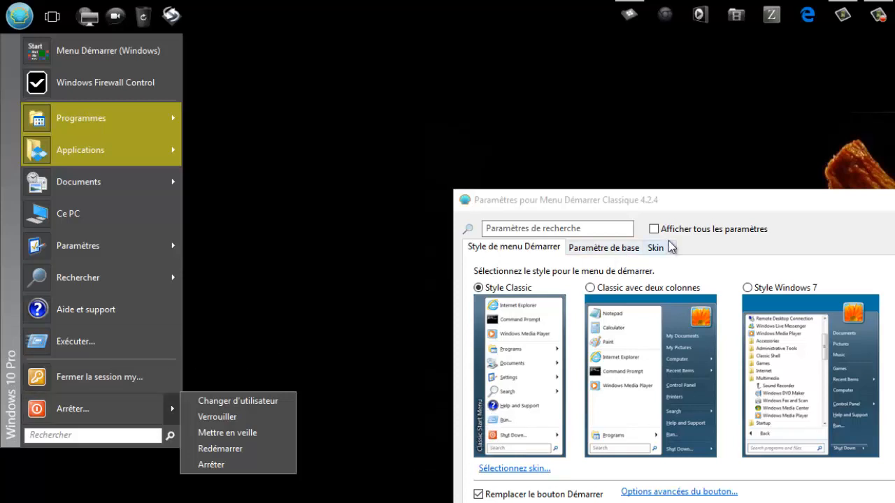
{"action": "left_click", "coordinate": [662, 289]}
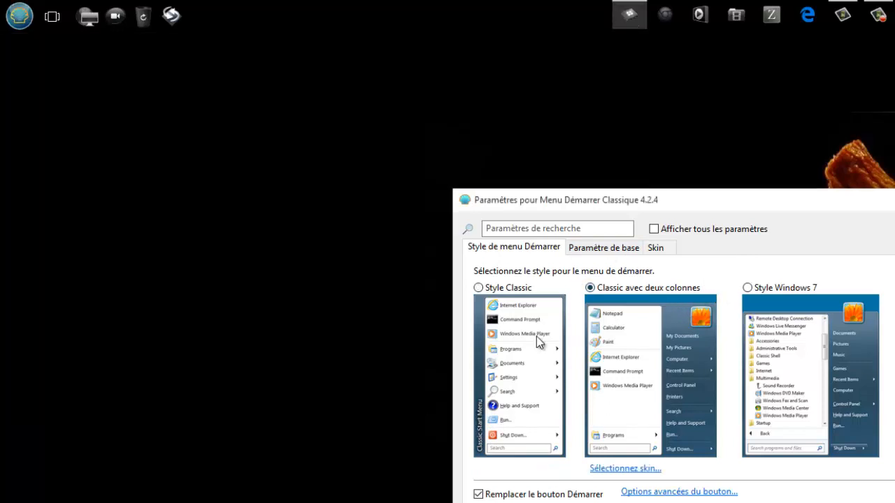
{"action": "left_click", "coordinate": [19, 16]}
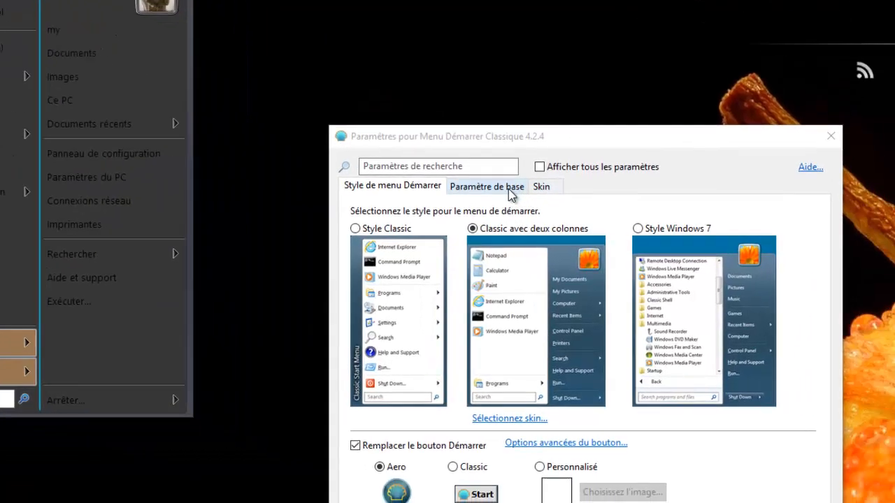
- Set the menu skin to Smoked Glass and open the start menu to preview it
{"action": "left_click", "coordinate": [626, 248]}
{"action": "left_click", "coordinate": [656, 249]}
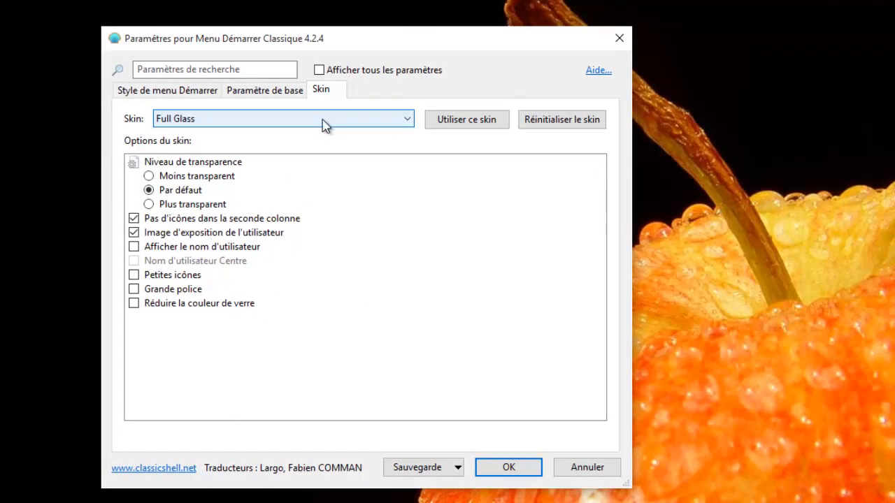
{"action": "left_click", "coordinate": [323, 124]}
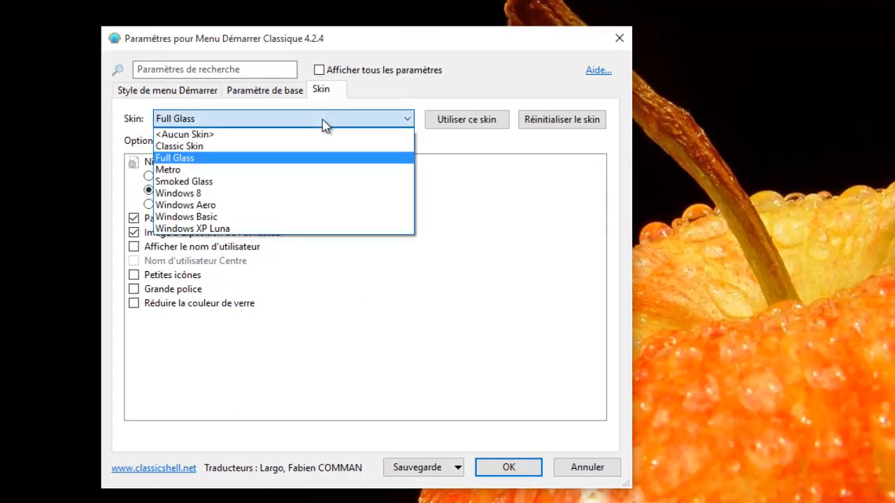
{"action": "left_click", "coordinate": [216, 183]}
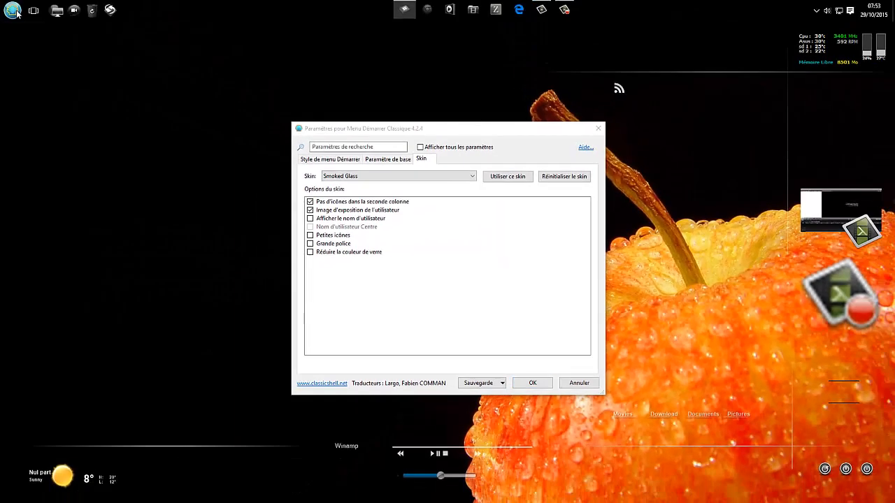
{"action": "left_click", "coordinate": [13, 10]}
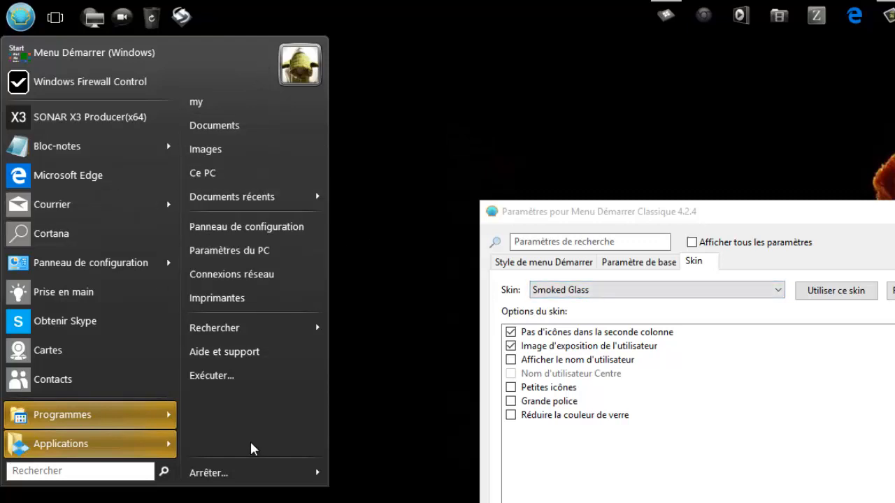
- Browse the Applications and Programmes lists in the start menu and view the context options of the Google Chrome program folder
{"action": "mouse_move", "coordinate": [116, 443]}
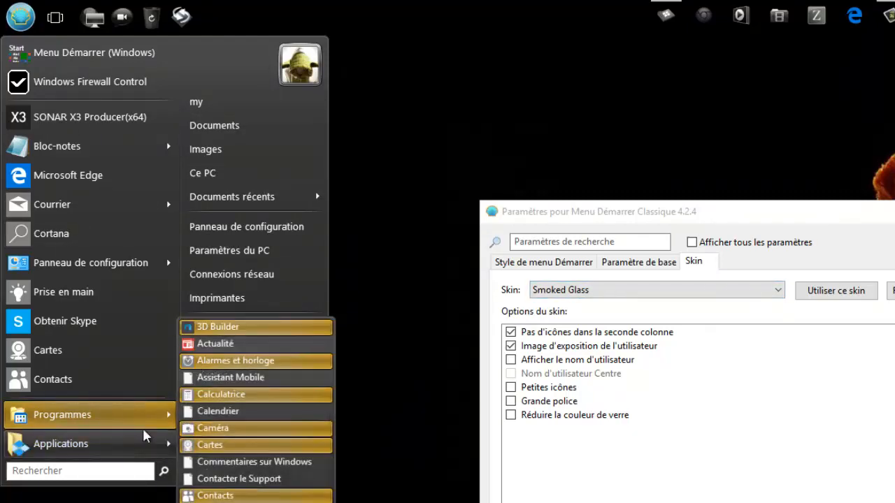
{"action": "left_click", "coordinate": [525, 109]}
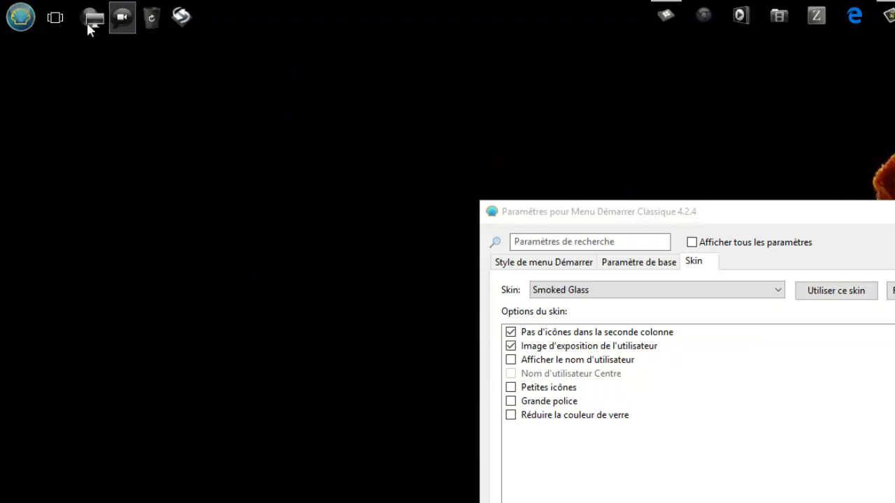
{"action": "left_click", "coordinate": [21, 17]}
{"action": "mouse_move", "coordinate": [161, 425]}
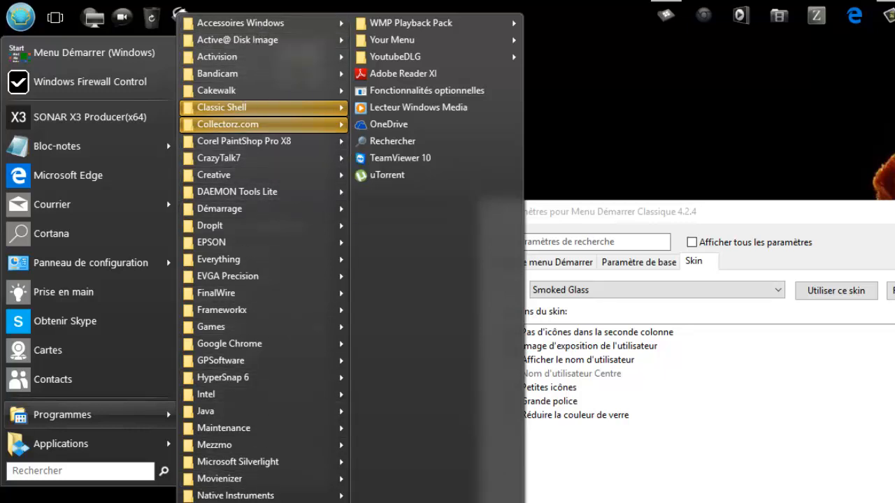
{"action": "right_click", "coordinate": [261, 346]}
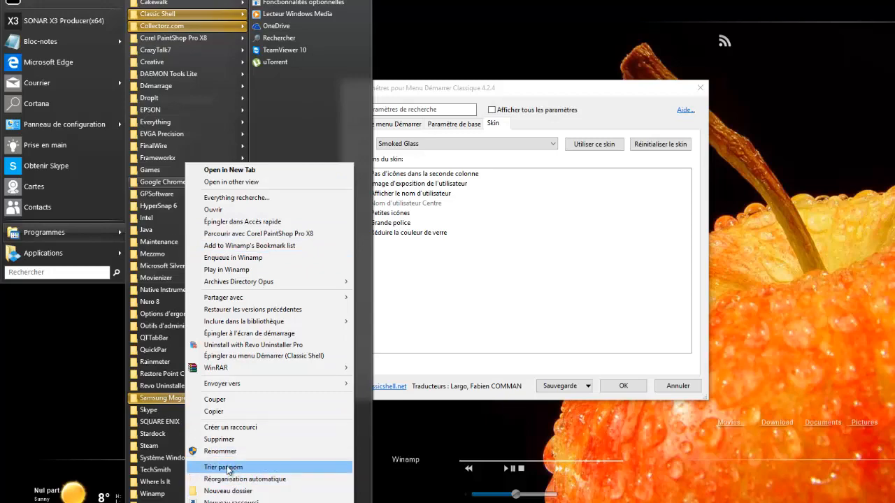
{"action": "left_click", "coordinate": [68, 374]}
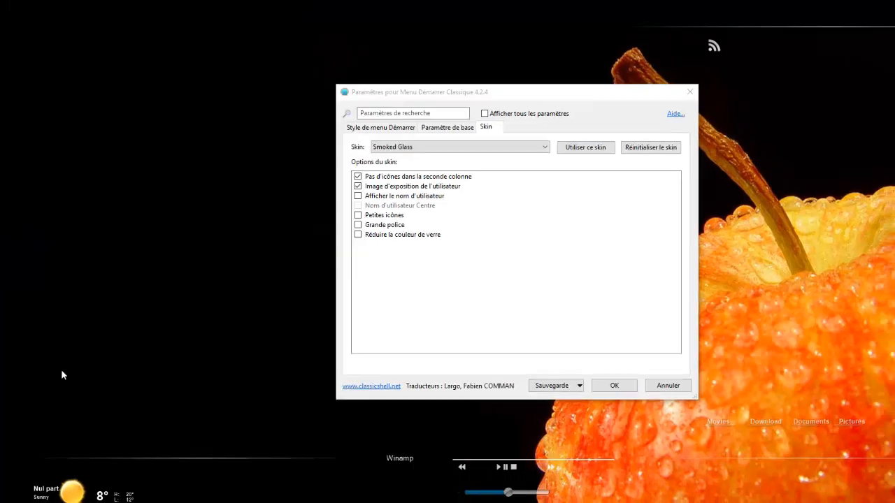
- Reopen the start menu, look through its Applications list again, and close it
{"action": "left_click", "coordinate": [10, 4]}
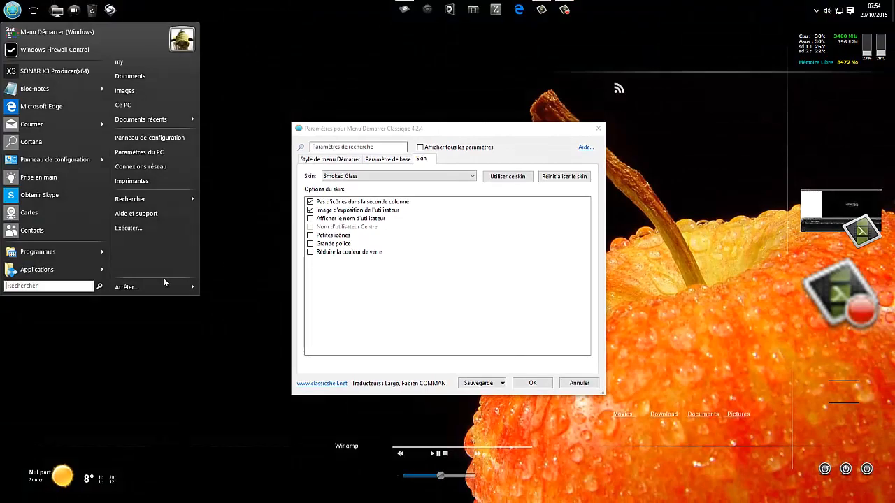
{"action": "mouse_move", "coordinate": [32, 275]}
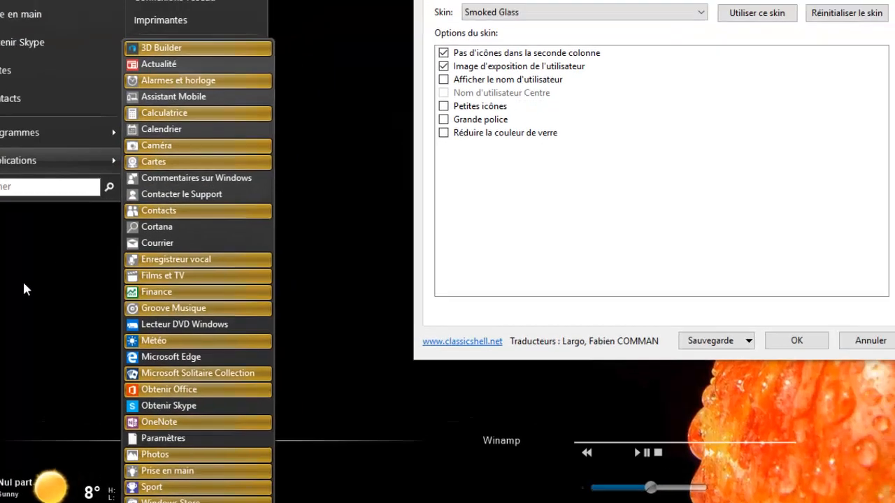
{"action": "left_click", "coordinate": [72, 254]}
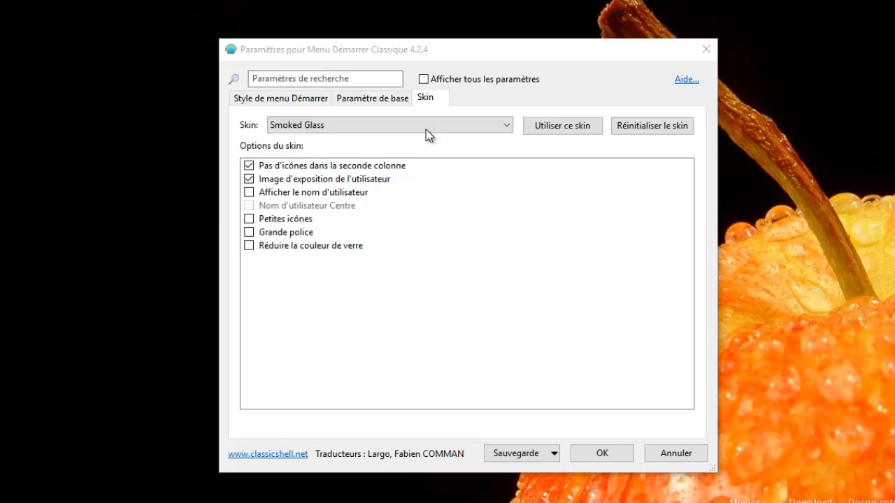
- Try the Windows XP Luna skin and preview it in the start menu
{"action": "left_click", "coordinate": [426, 129]}
{"action": "left_click", "coordinate": [356, 233]}
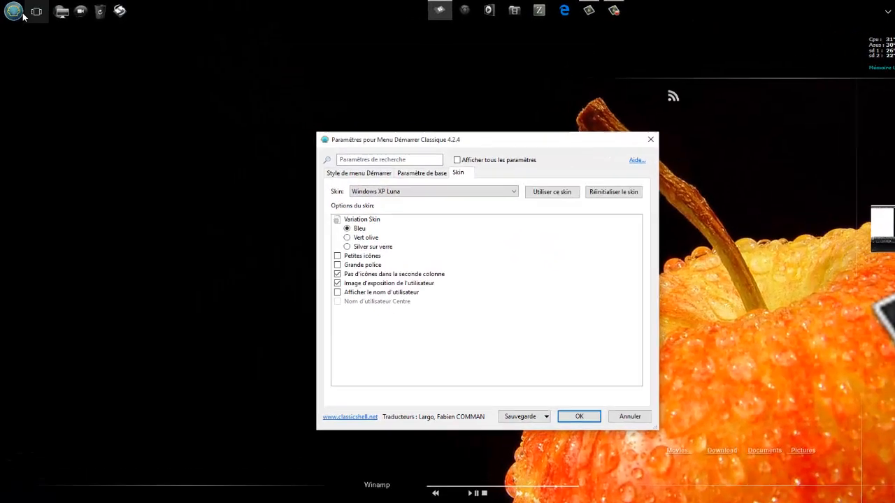
{"action": "left_click", "coordinate": [14, 12]}
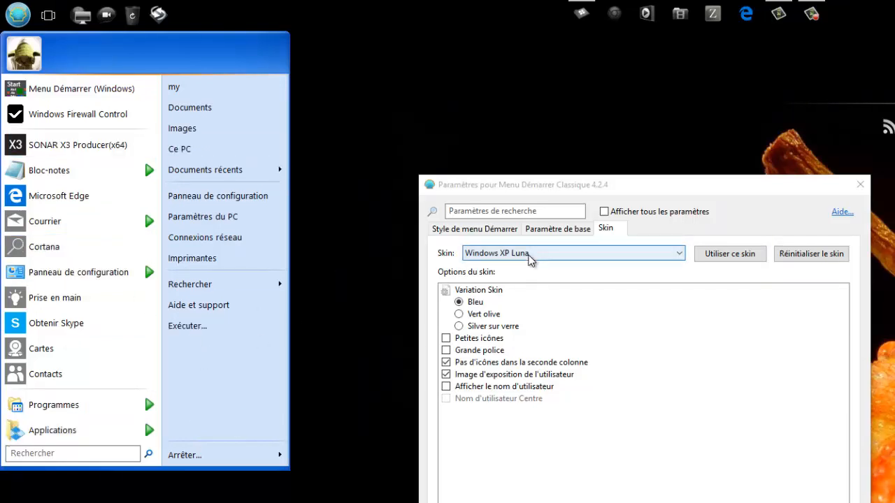
- Try the Metro skin, preview it in the start menu, and close the menu
{"action": "left_click", "coordinate": [531, 254]}
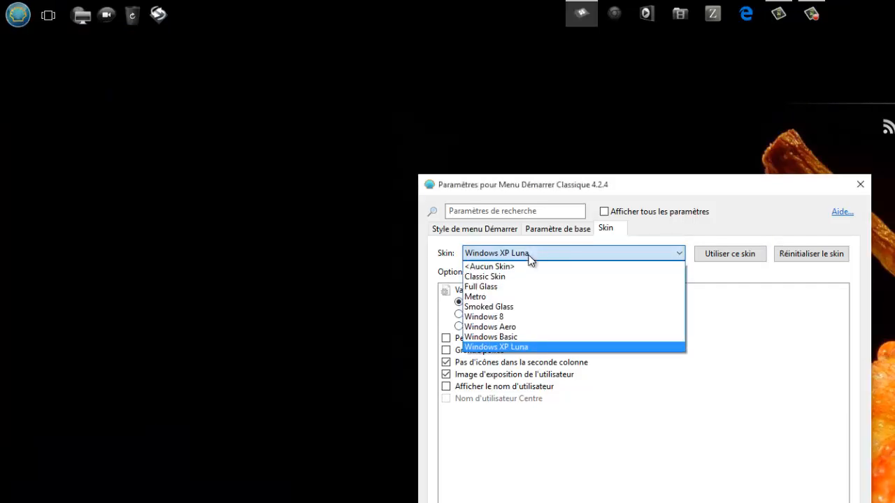
{"action": "left_click", "coordinate": [479, 296]}
{"action": "left_click", "coordinate": [18, 14]}
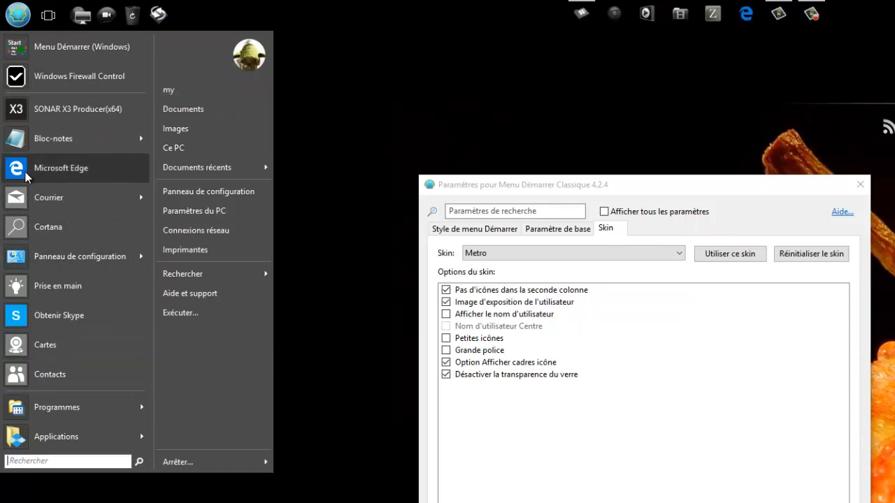
{"action": "left_click", "coordinate": [33, 408]}
{"action": "left_click", "coordinate": [579, 97]}
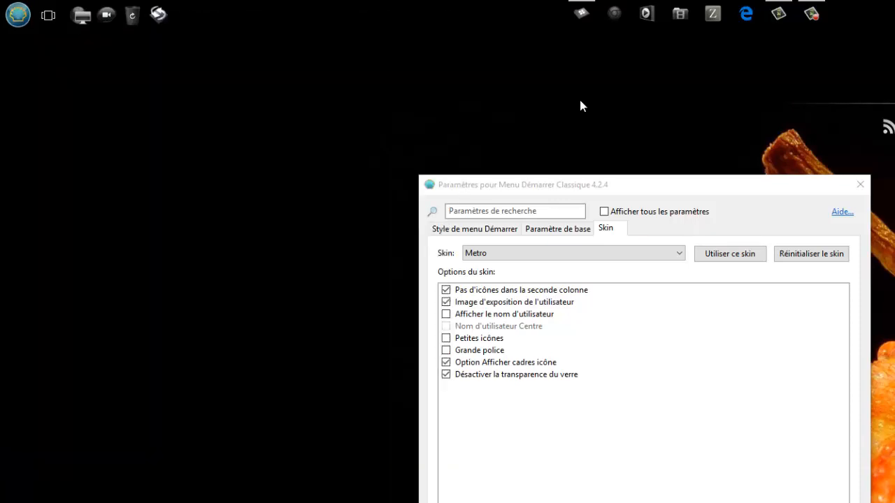
- Set the menu skin back to Smoked Glass and show the basic settings (Paramètre de base)
{"action": "left_click", "coordinate": [533, 256]}
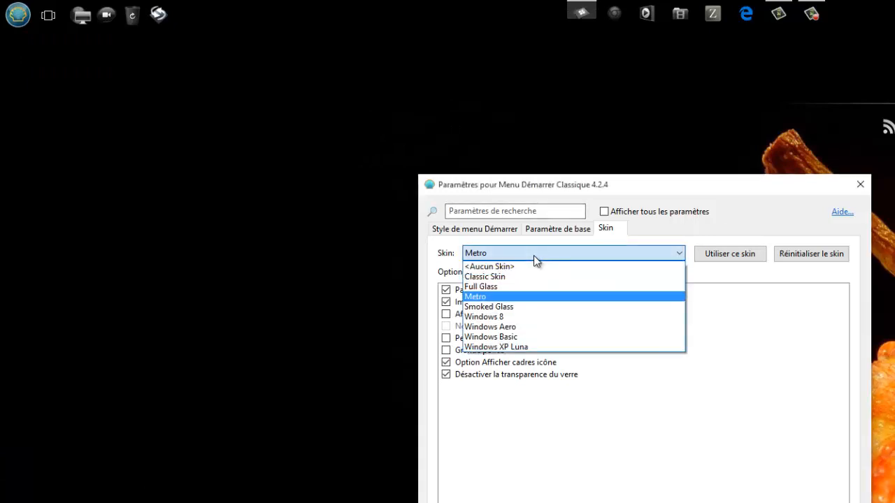
{"action": "left_click", "coordinate": [521, 308]}
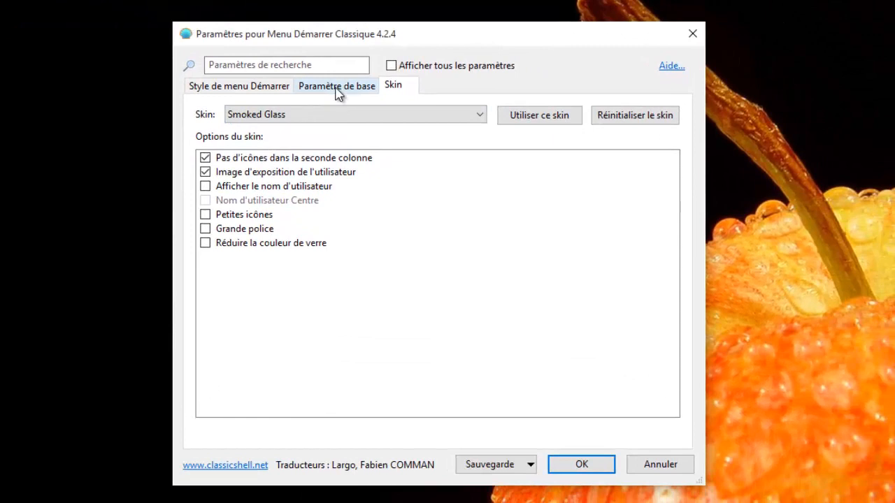
{"action": "left_click", "coordinate": [337, 88]}
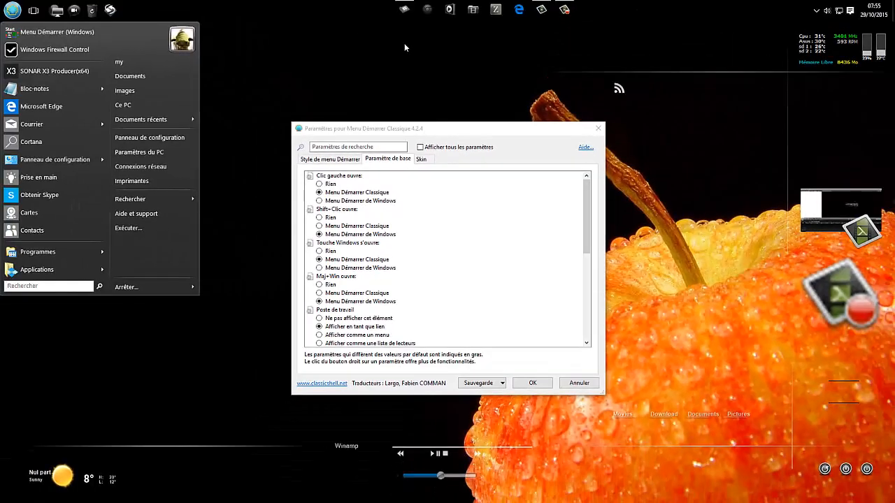
- Open the default Windows 10 start menu through the Menu Démarrer (Windows) entry of the classic menu, and close it
{"action": "left_click", "coordinate": [405, 44]}
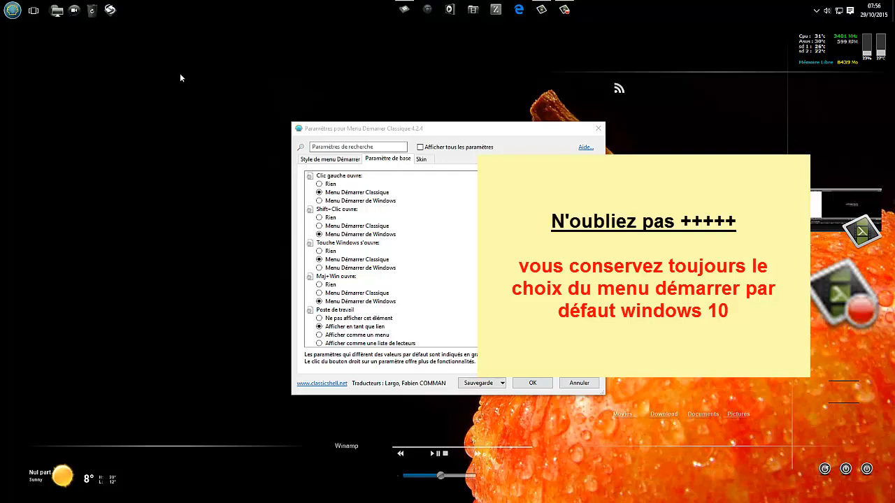
{"action": "left_click", "coordinate": [12, 9]}
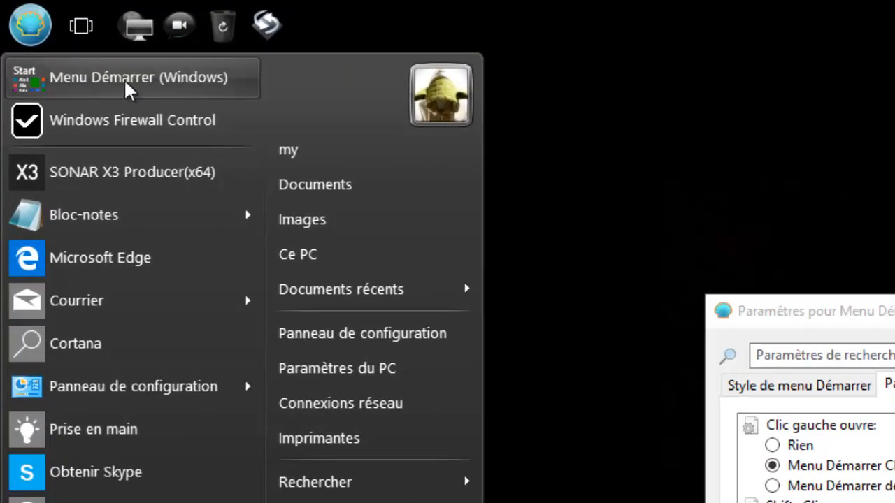
{"action": "left_click", "coordinate": [124, 78]}
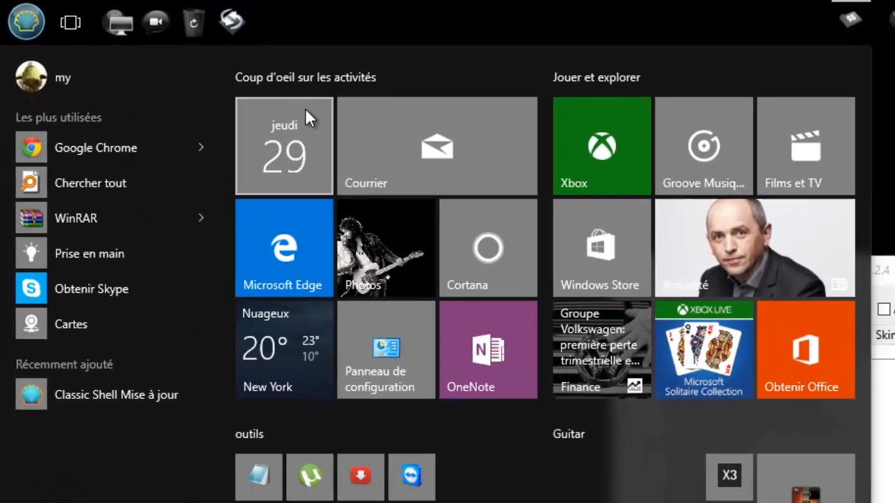
{"action": "left_click", "coordinate": [732, 131]}
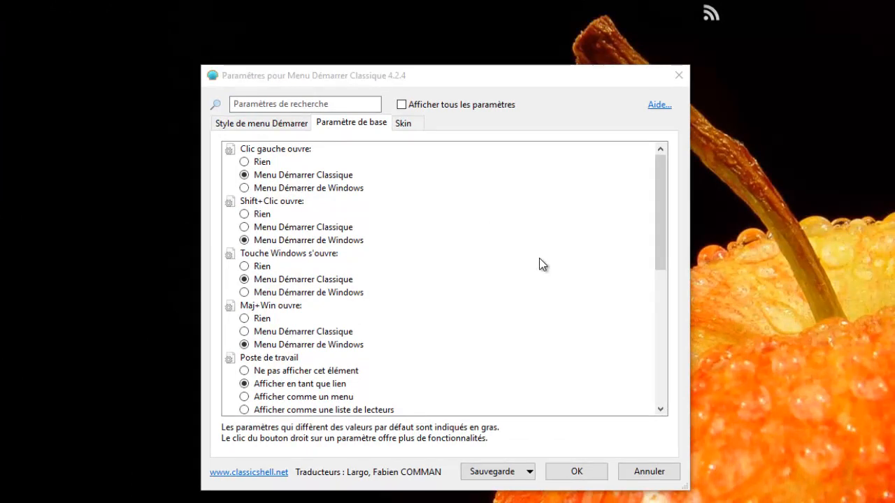
- Look through the basic settings list and check access to the Windows start menu from the classic menu once more
{"action": "scroll", "coordinate": [539, 258], "scroll_direction": "down", "scroll_amount": 8}
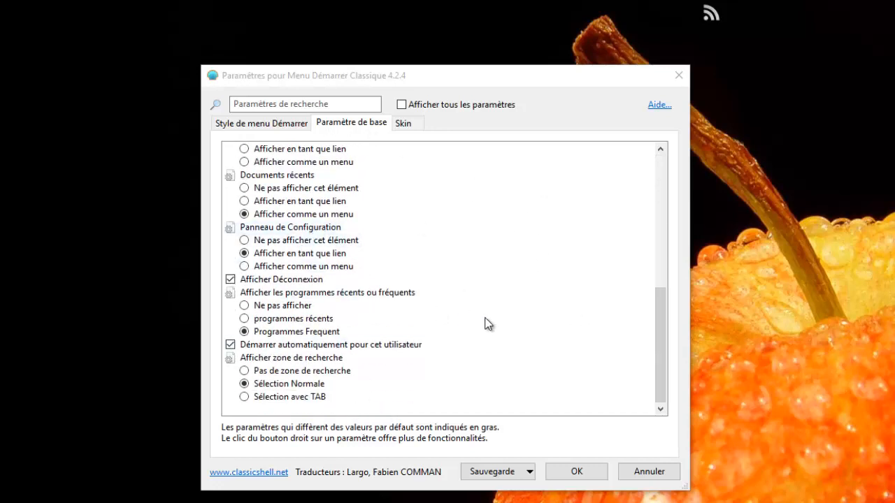
{"action": "scroll", "coordinate": [488, 323], "scroll_direction": "up", "scroll_amount": 7}
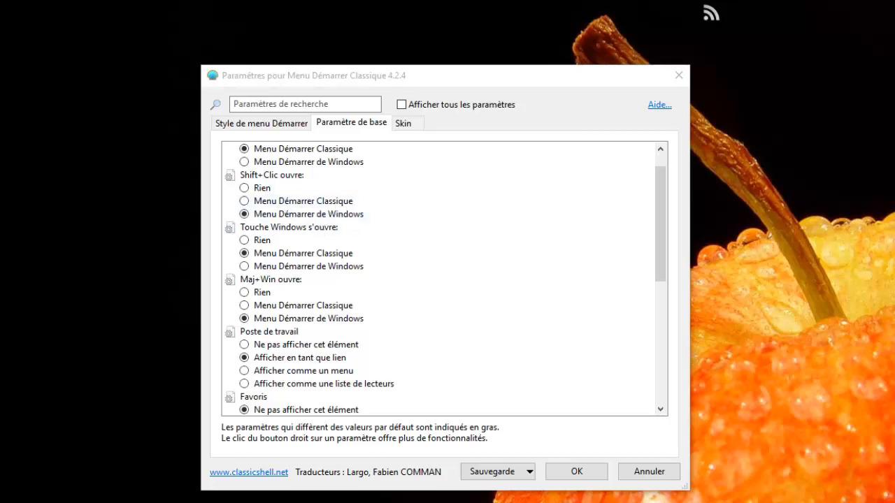
{"action": "key", "text": "super"}
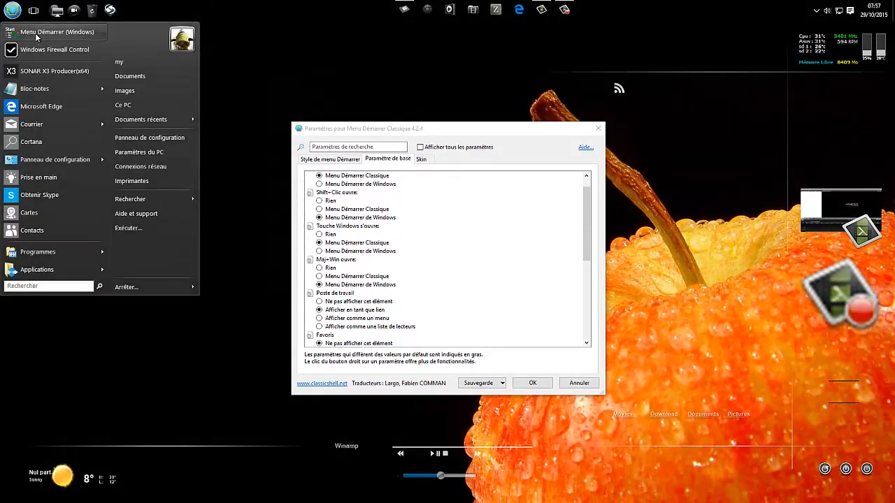
{"action": "left_click", "coordinate": [35, 33]}
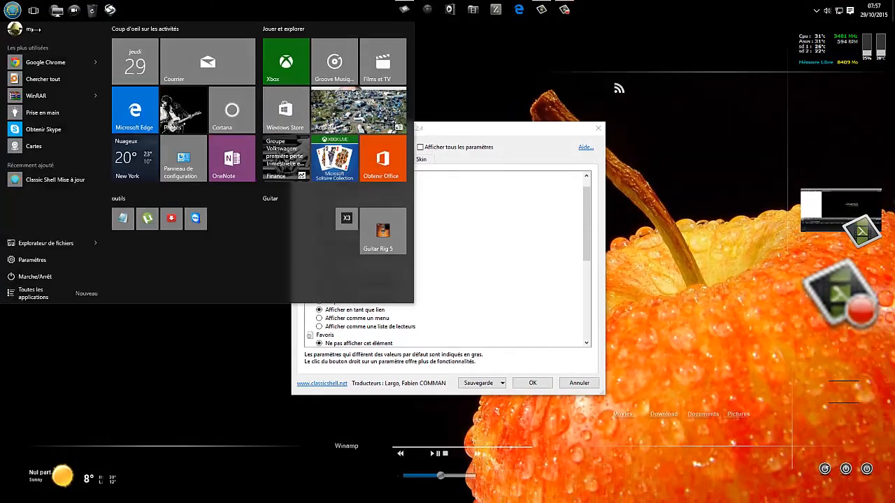
{"action": "left_click", "coordinate": [446, 59]}
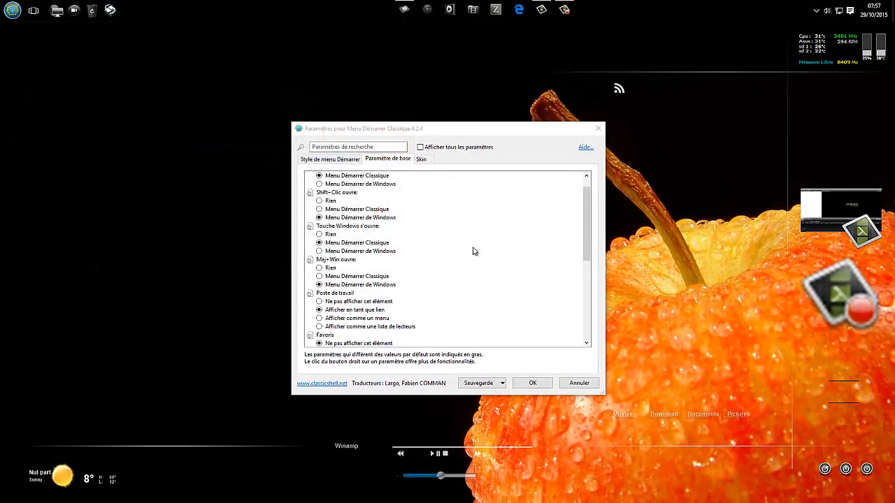
{"action": "scroll", "coordinate": [480, 253], "scroll_direction": "up", "scroll_amount": 1}
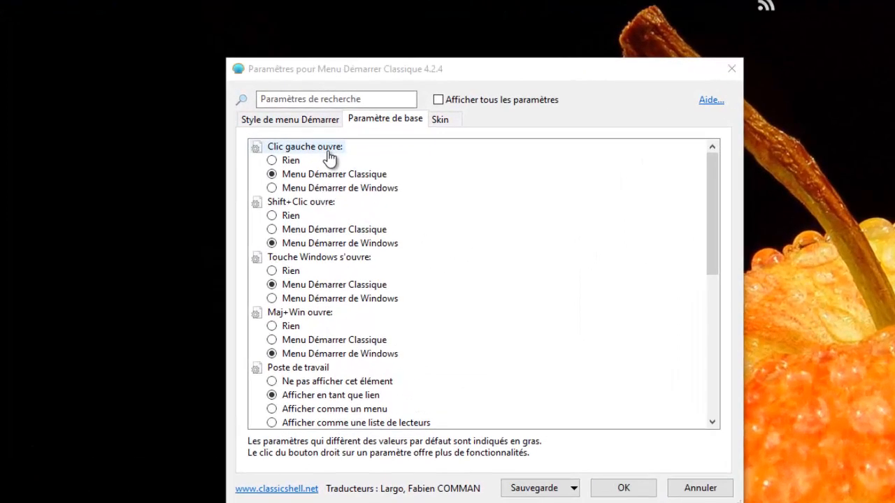
- Try "Menu Démarrer de Windows" for "Clic gauche ouvre", test it, then restore "Menu Démarrer Classique" and reopen the start menu
{"action": "left_click", "coordinate": [340, 182]}
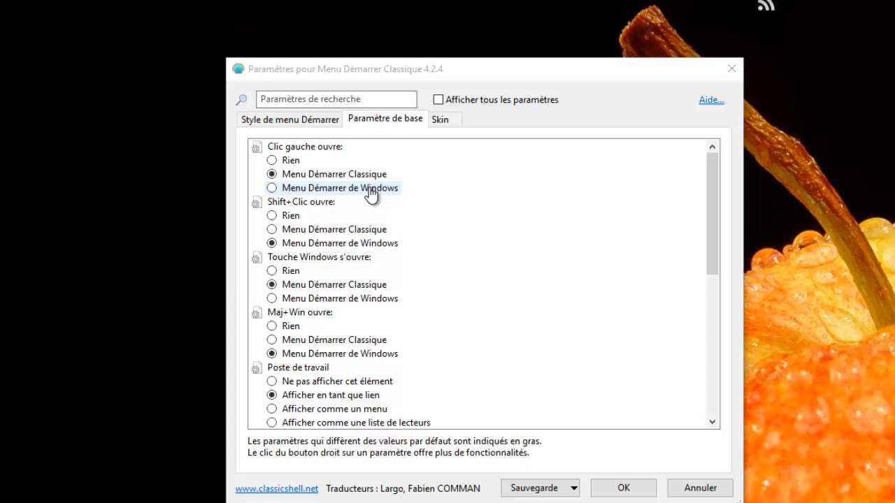
{"action": "left_click", "coordinate": [370, 194]}
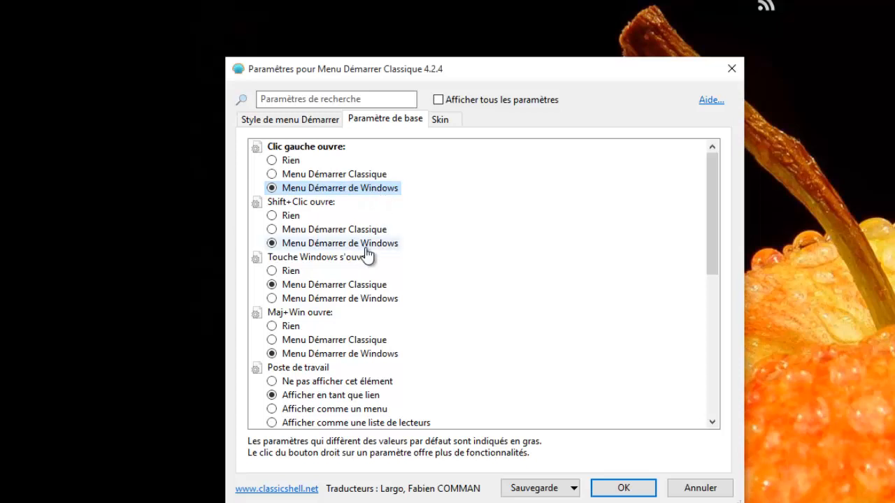
{"action": "left_click", "coordinate": [1, 1]}
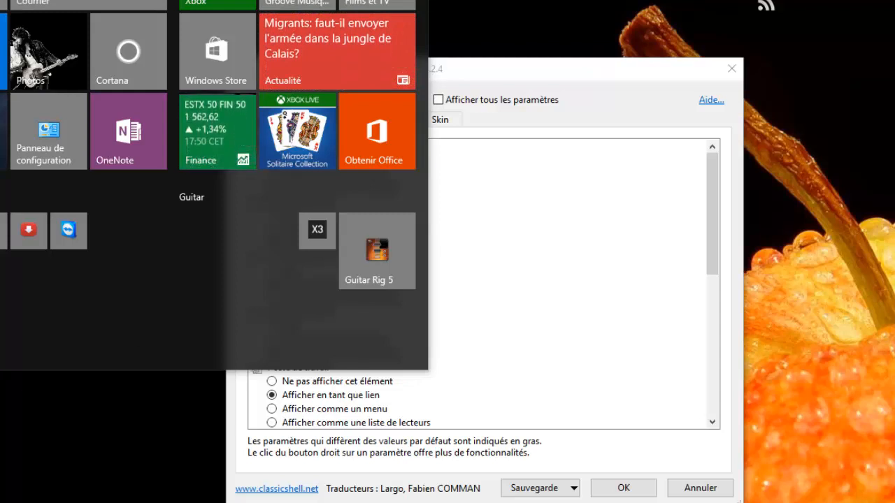
{"action": "key", "text": "Escape"}
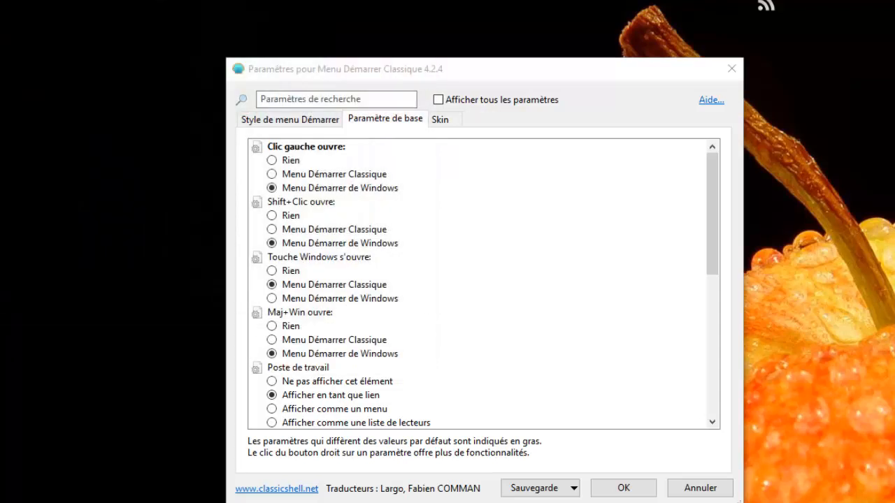
{"action": "left_click", "coordinate": [353, 175]}
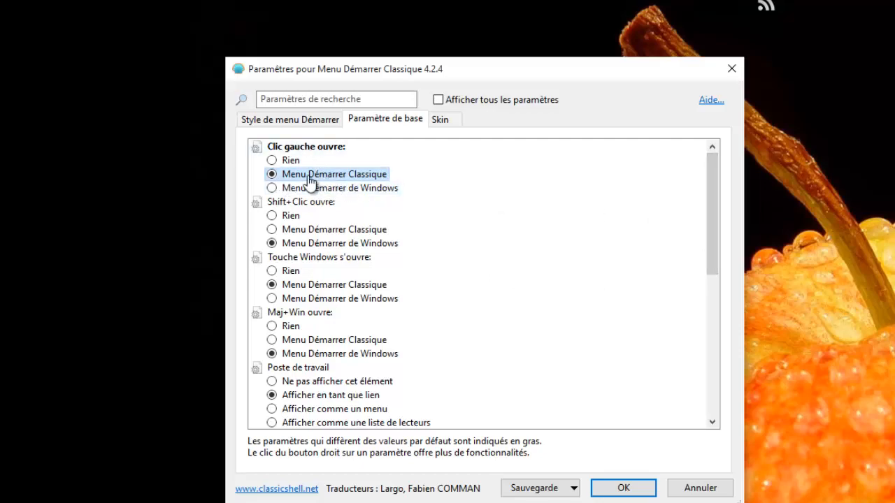
{"action": "left_click", "coordinate": [0, 0]}
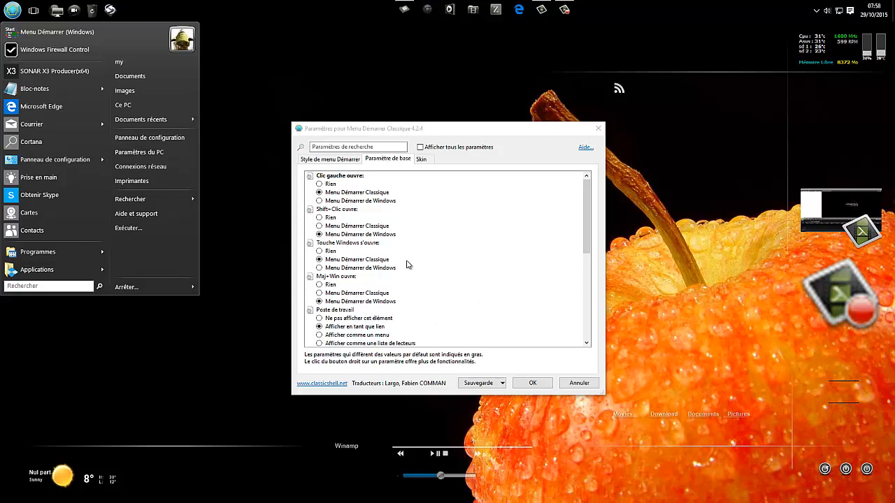
- Review the remaining basic settings, from "Poste de travail" down to "Afficher zone de recherche"
{"action": "scroll", "coordinate": [450, 246], "scroll_direction": "down", "scroll_amount": 1}
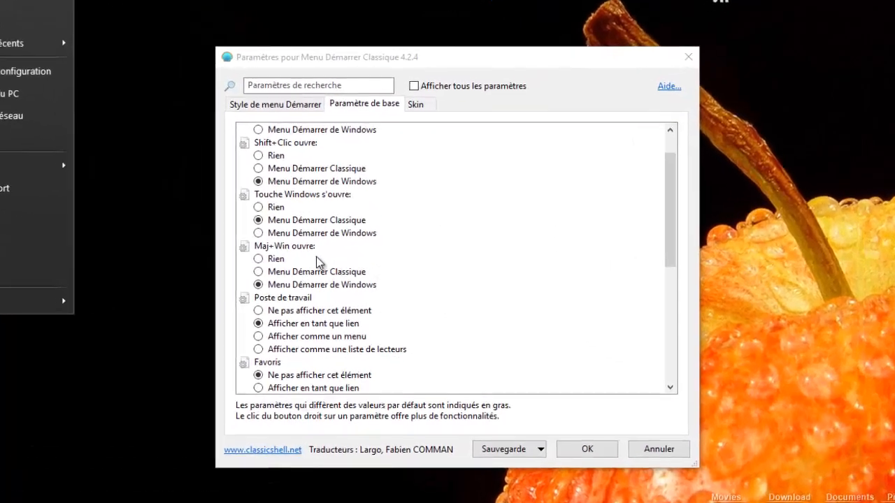
{"action": "scroll", "coordinate": [382, 286], "scroll_direction": "down", "scroll_amount": 6}
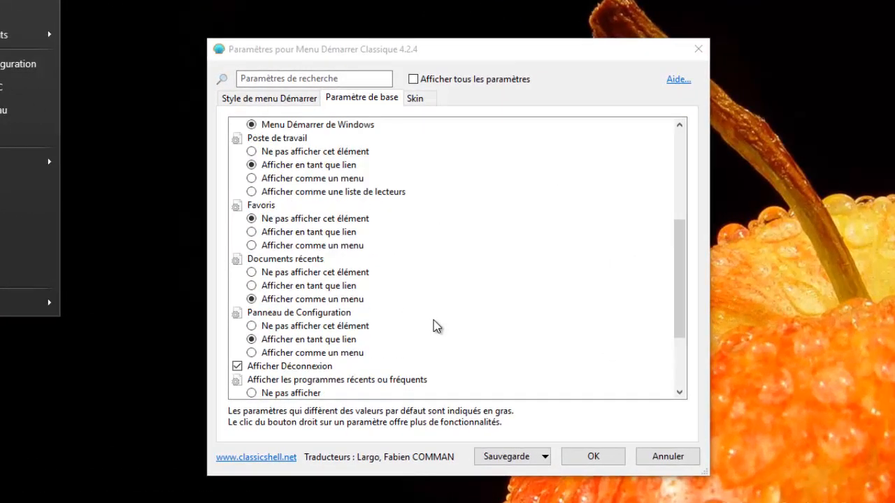
{"action": "scroll", "coordinate": [433, 326], "scroll_direction": "down", "scroll_amount": 1}
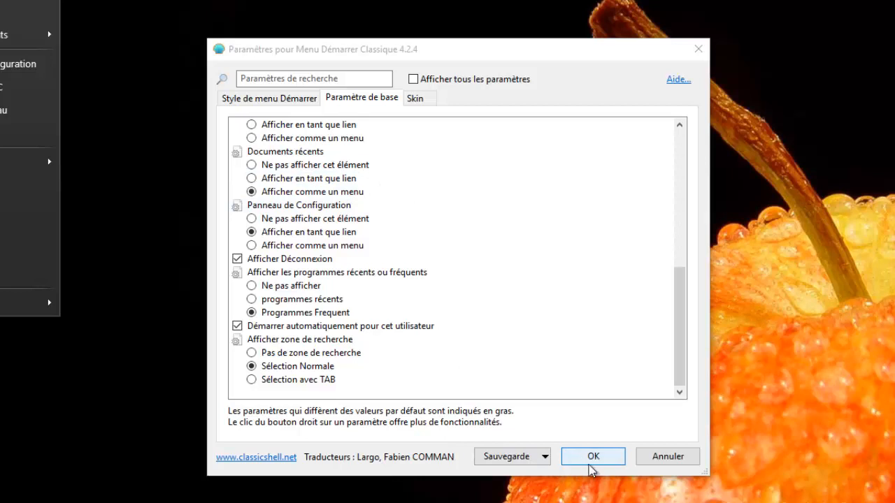
- Check the classic start menu, and look at the options offered for backing up its settings
{"action": "left_click", "coordinate": [583, 429]}
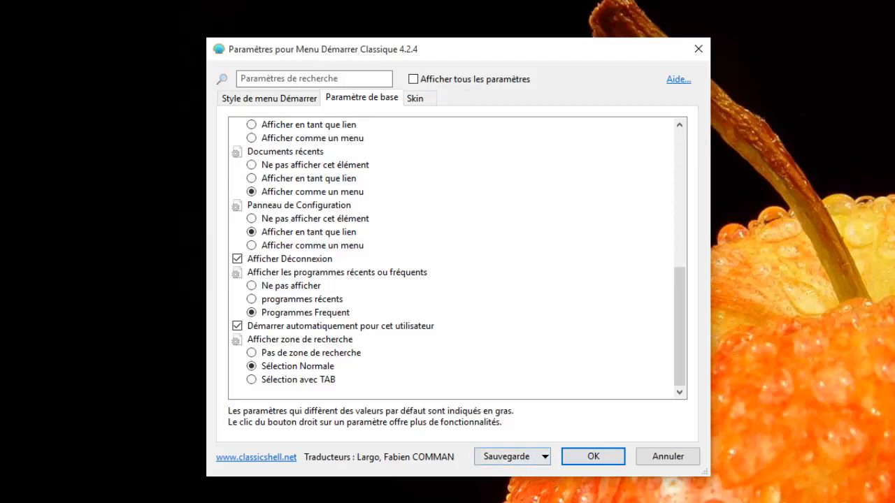
{"action": "key", "text": "super"}
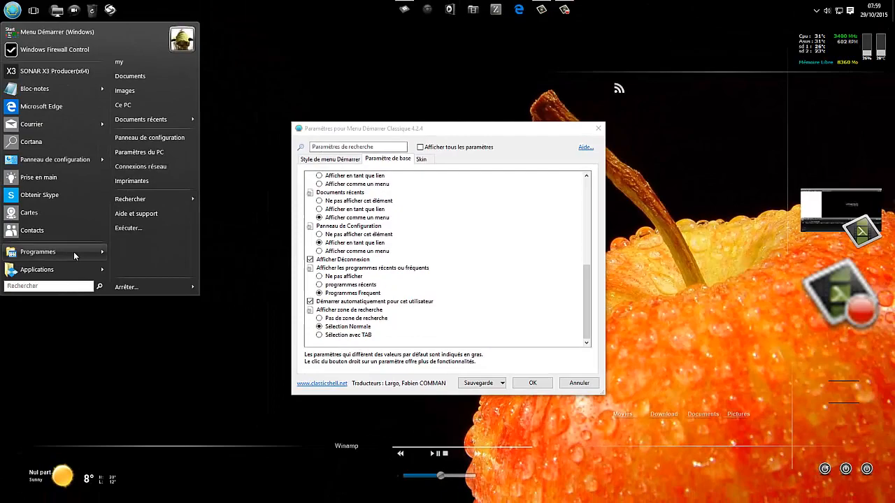
{"action": "mouse_move", "coordinate": [73, 251]}
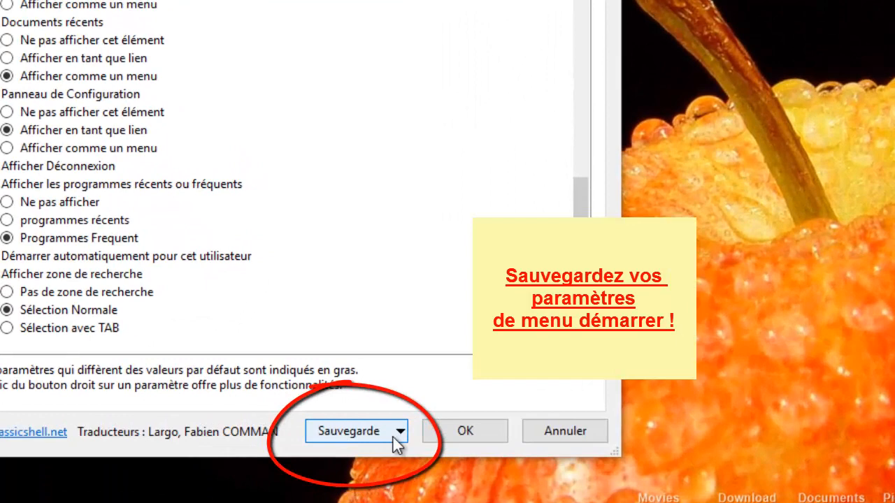
{"action": "left_click", "coordinate": [396, 435]}
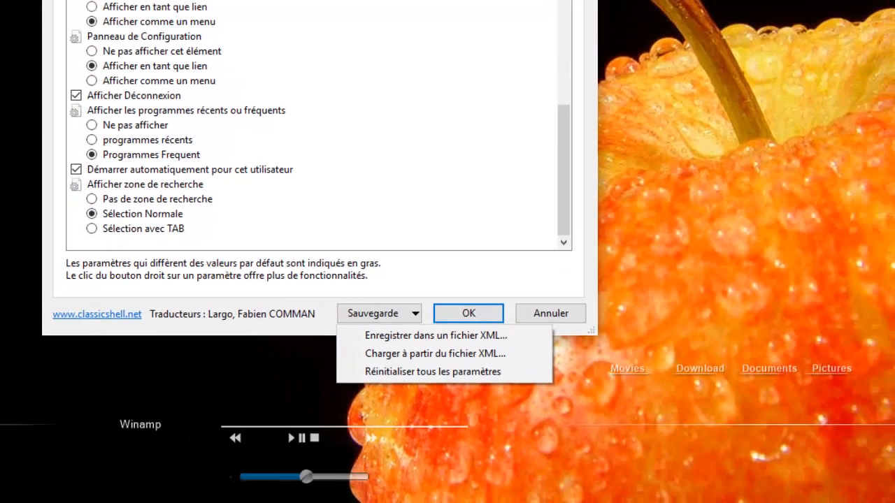
{"action": "left_click", "coordinate": [31, 92]}
- Open and close the classic start menu, and reopen it to view the recent items of Panneau de configuration
{"action": "left_click", "coordinate": [10, 10]}
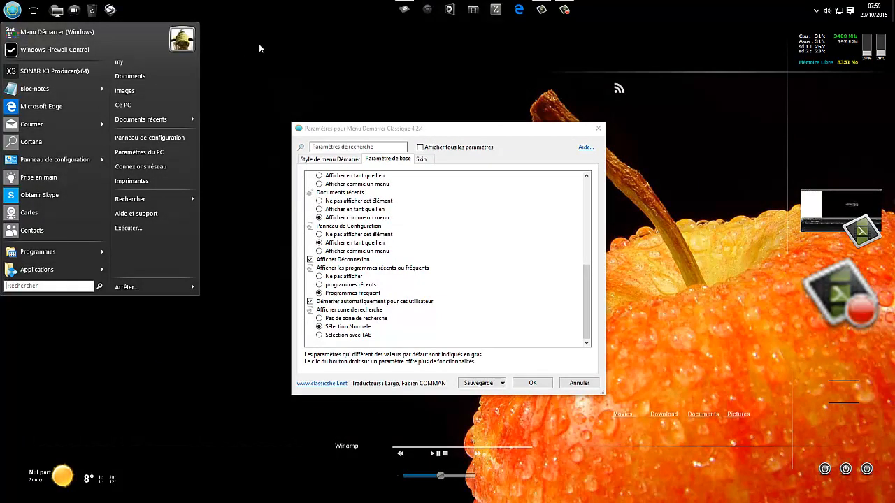
{"action": "left_click", "coordinate": [295, 60]}
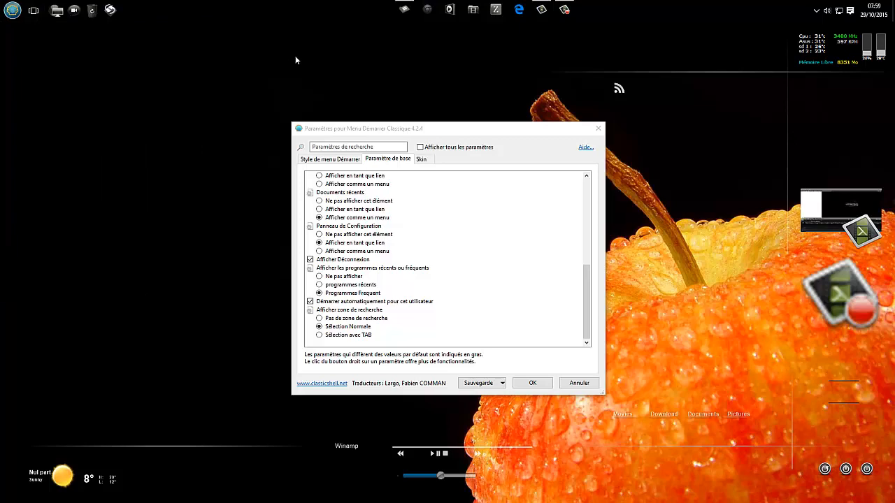
{"action": "left_click", "coordinate": [12, 10]}
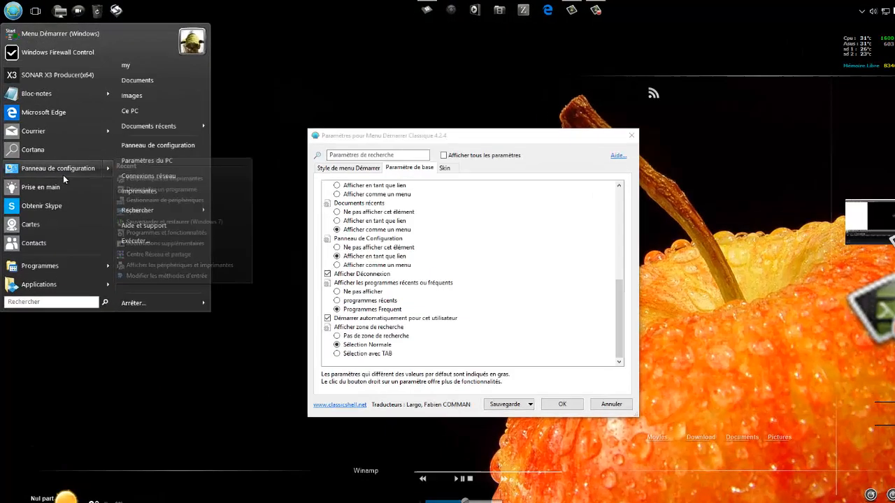
{"action": "mouse_move", "coordinate": [60, 165]}
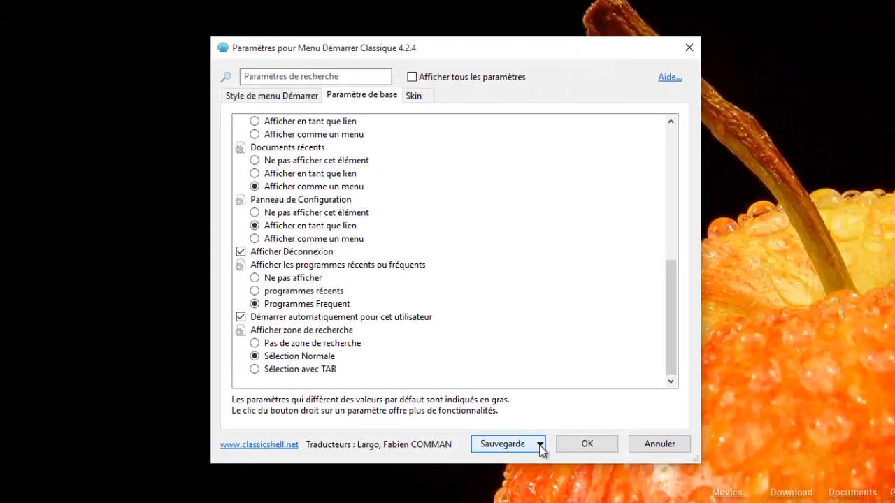
- View the Sauvegarde options once more, dismiss them, and accept the start menu settings
{"action": "left_click", "coordinate": [530, 448]}
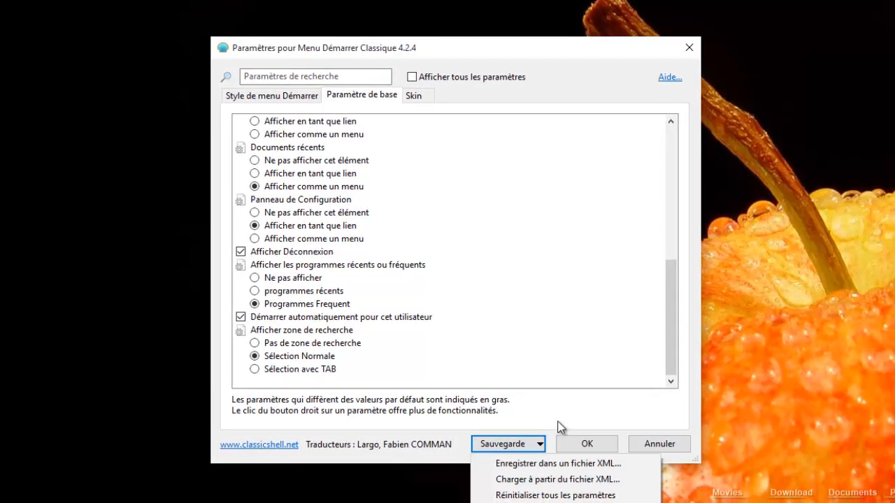
{"action": "left_click", "coordinate": [559, 427]}
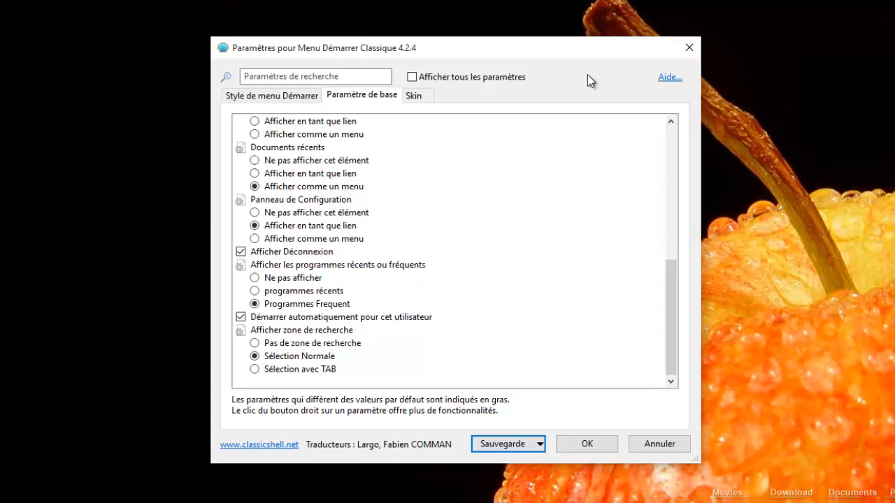
{"action": "left_click", "coordinate": [603, 445]}
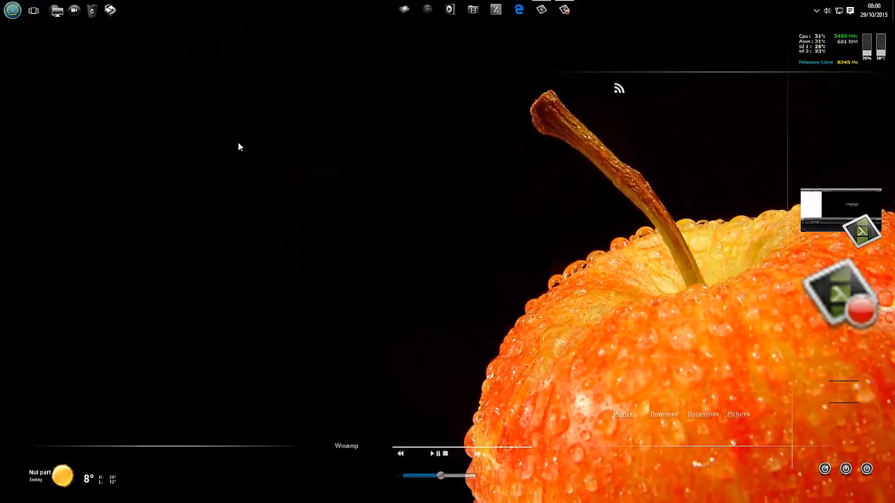
- Show the Windows 10 tile menu from the classic start menu, and close it
{"action": "left_click", "coordinate": [12, 10]}
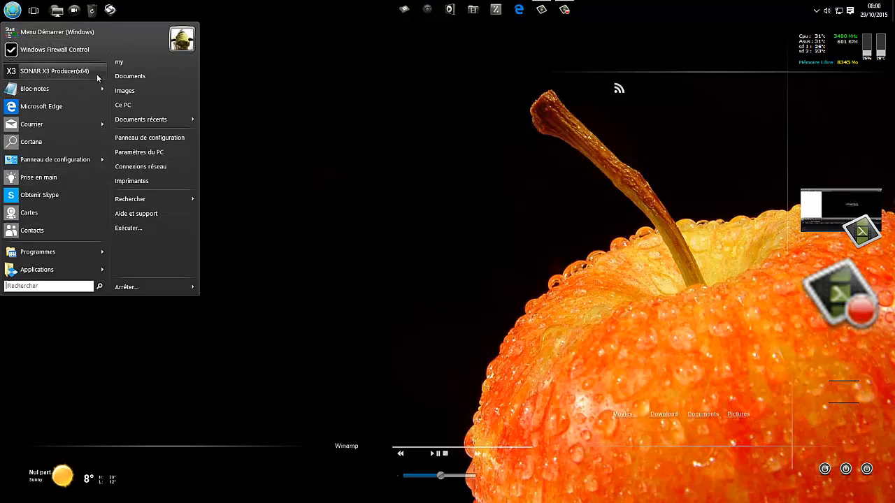
{"action": "left_click", "coordinate": [55, 32]}
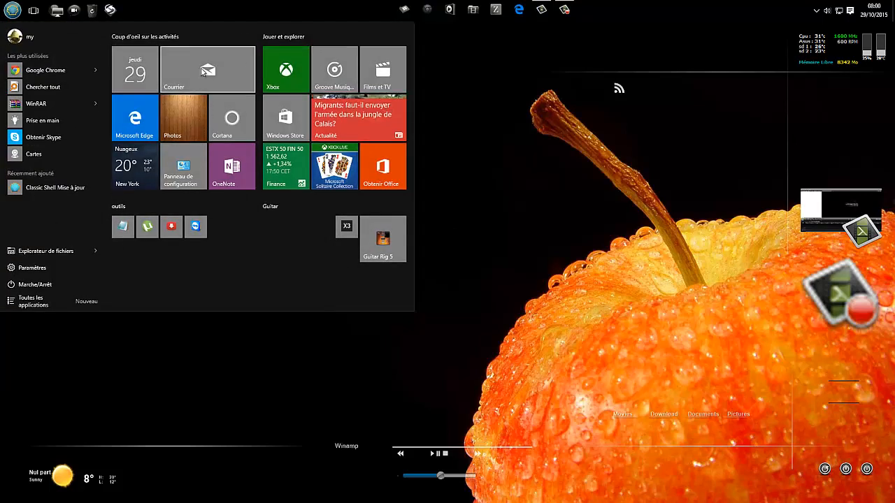
{"action": "left_click", "coordinate": [456, 95]}
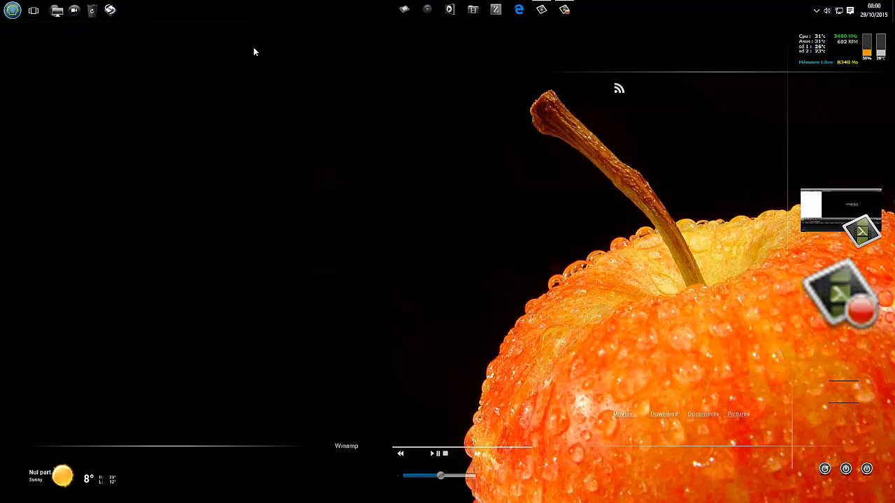
- Open "Paramètres de menu démarrer Classique" from the Classic Shell program folder
{"action": "left_click", "coordinate": [13, 10]}
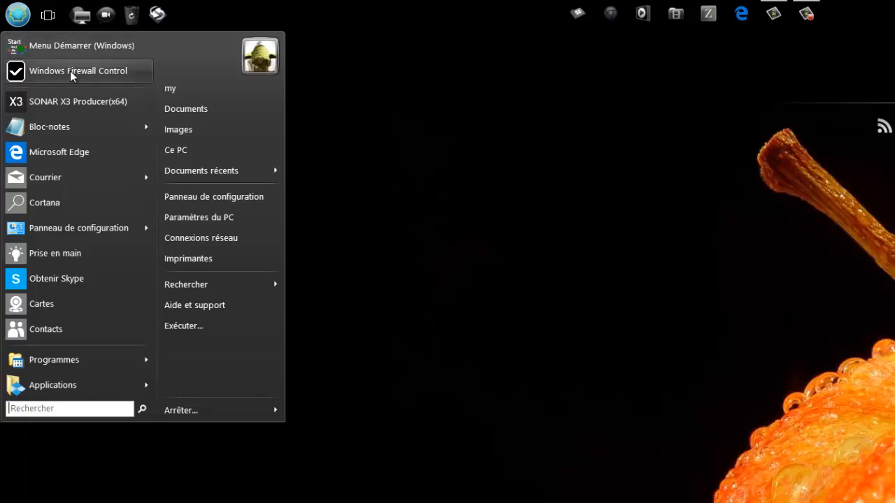
{"action": "mouse_move", "coordinate": [84, 361]}
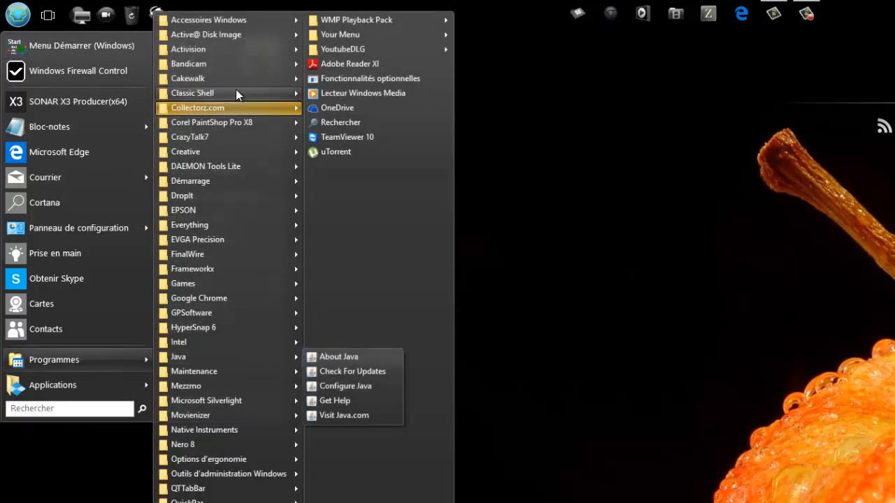
{"action": "mouse_move", "coordinate": [229, 91]}
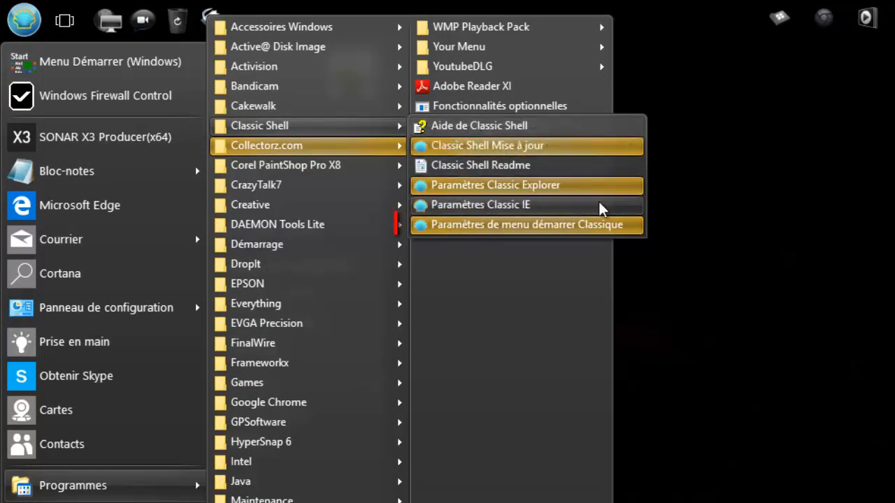
{"action": "left_click", "coordinate": [515, 225]}
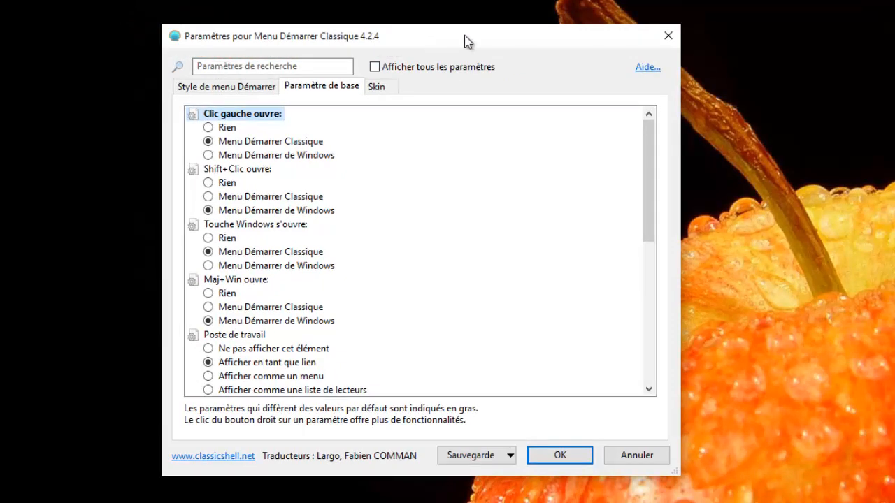
- Check the classic start menu, enable "Afficher tous les paramètres", and reposition the settings window
{"action": "left_click", "coordinate": [13, 11]}
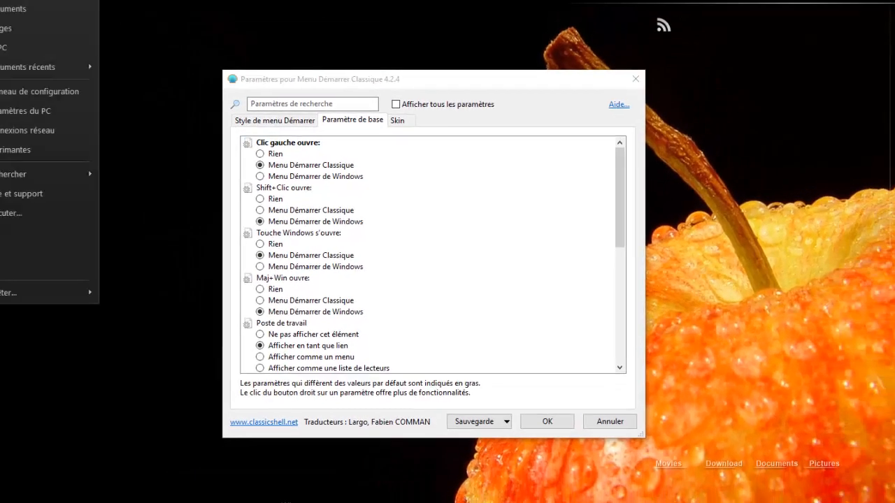
{"action": "mouse_move", "coordinate": [185, 122]}
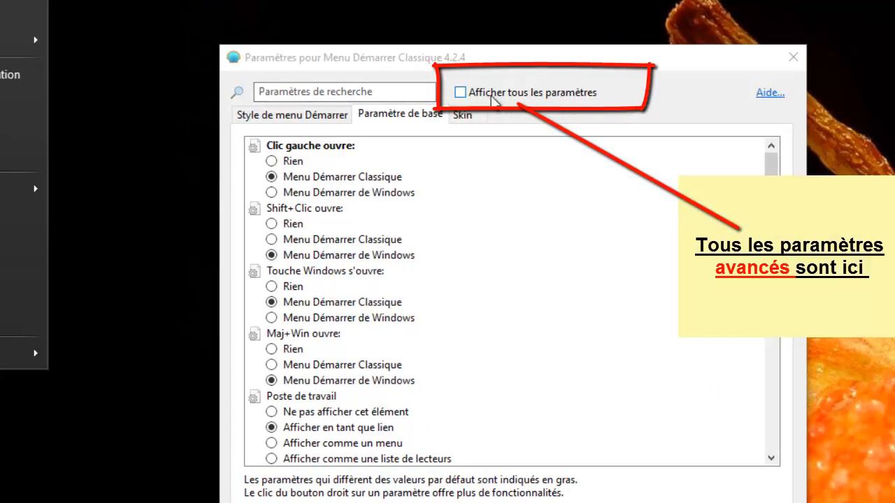
{"action": "left_click", "coordinate": [478, 100]}
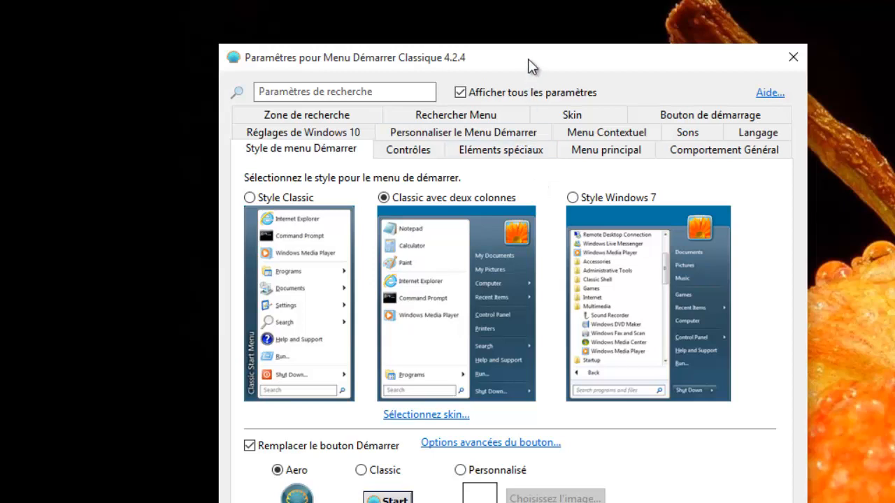
{"action": "left_click_drag", "start_coordinate": [529, 57], "coordinate": [599, 61]}
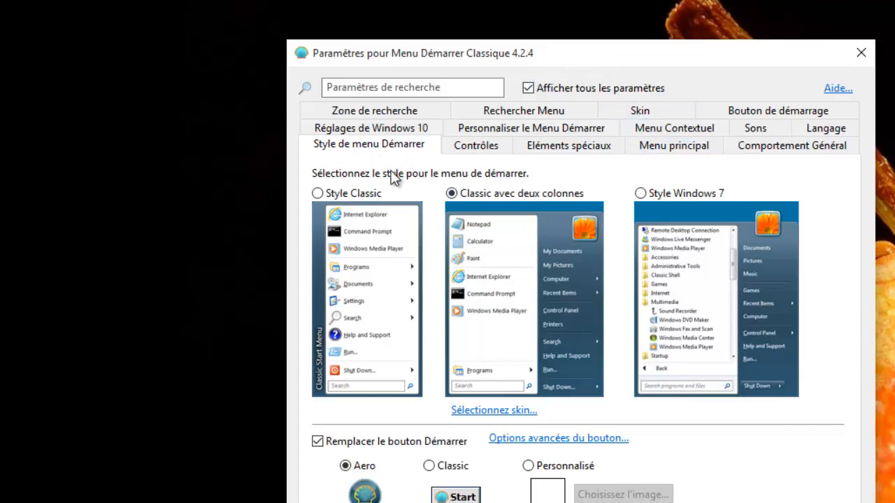
- Enable "Clic droit ouvre Win+X menu" among the Contrôles settings and accept the change
{"action": "left_click", "coordinate": [477, 148]}
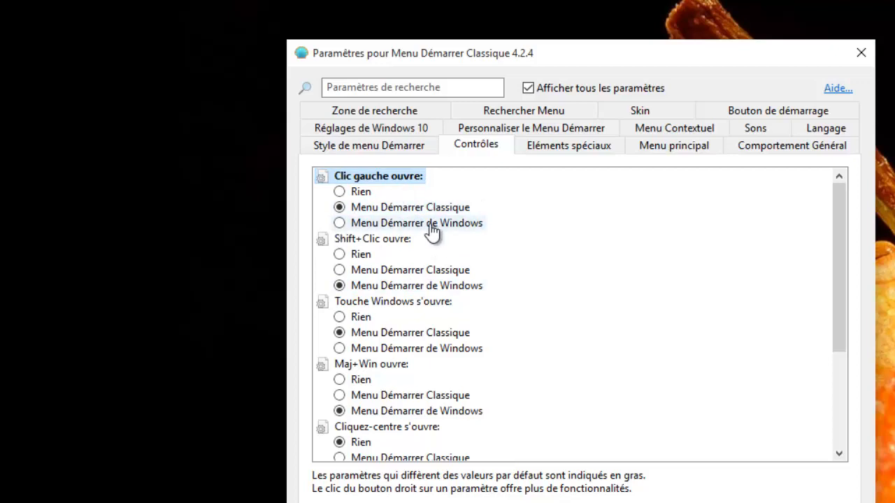
{"action": "scroll", "coordinate": [598, 264], "scroll_direction": "down", "scroll_amount": 3}
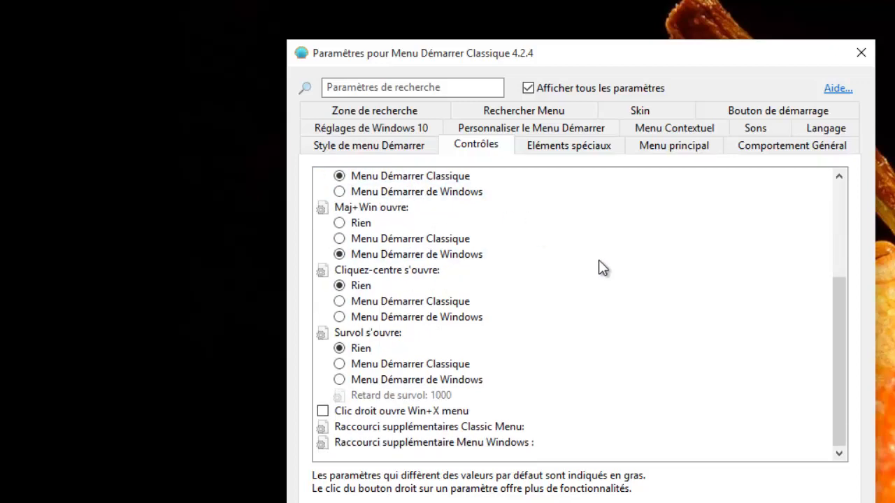
{"action": "left_click", "coordinate": [322, 413]}
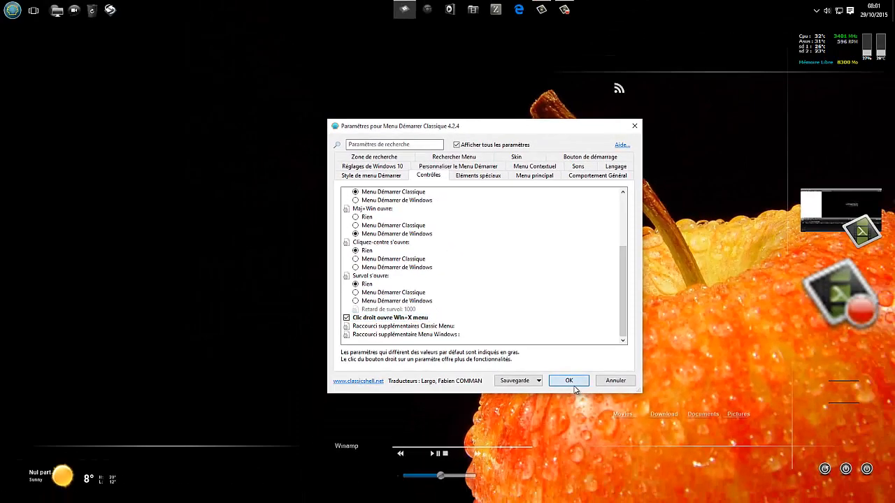
{"action": "left_click", "coordinate": [573, 383]}
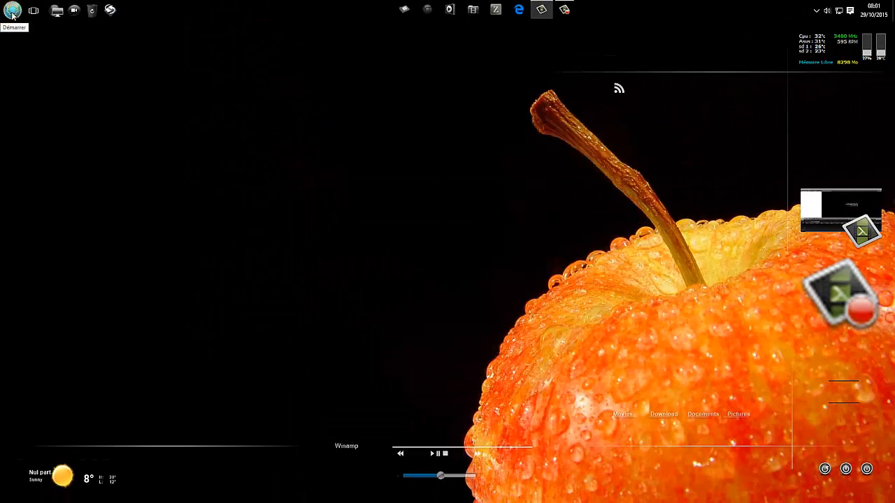
- Test the Win+X menu on the Start button twice, closing it each time
{"action": "right_click", "coordinate": [12, 11]}
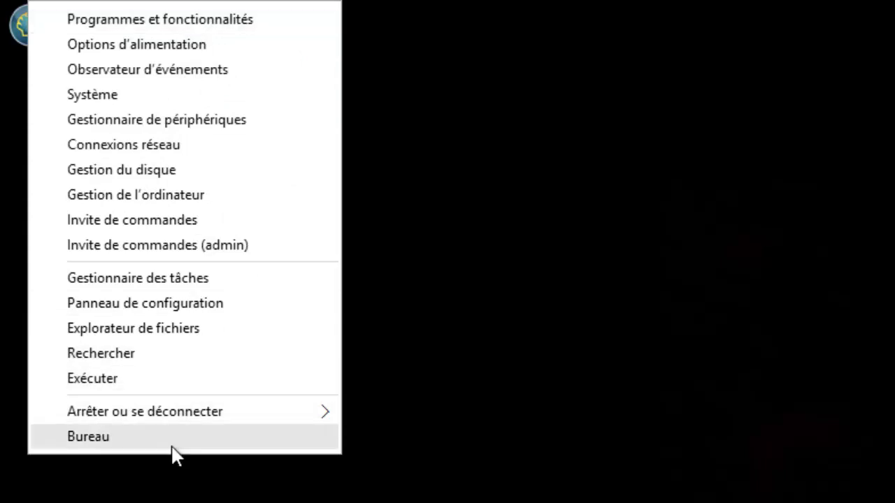
{"action": "left_click", "coordinate": [616, 182]}
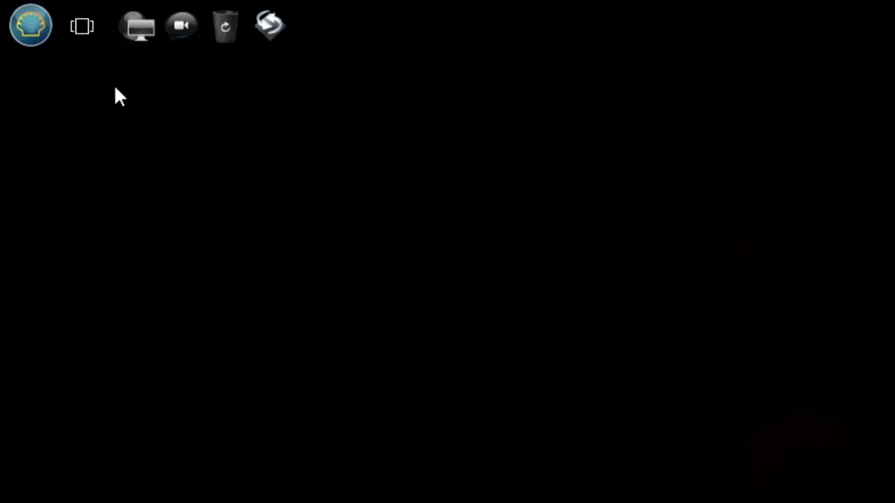
{"action": "right_click", "coordinate": [27, 28]}
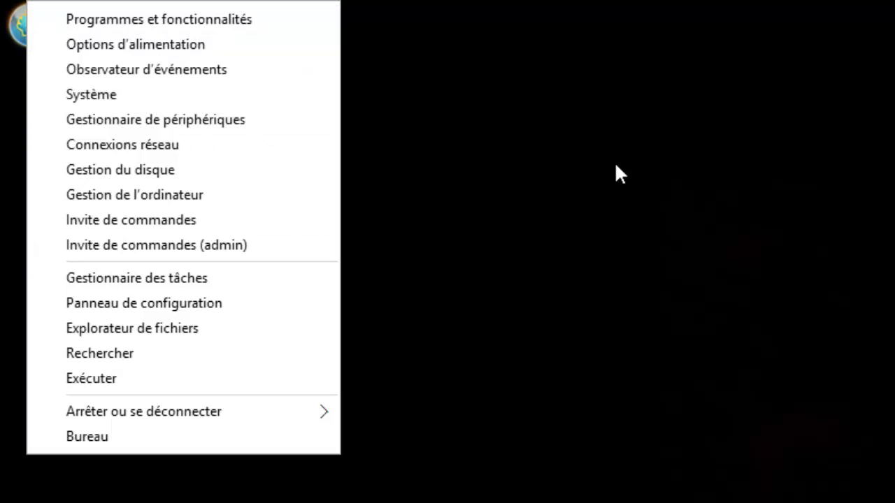
{"action": "left_click", "coordinate": [739, 186]}
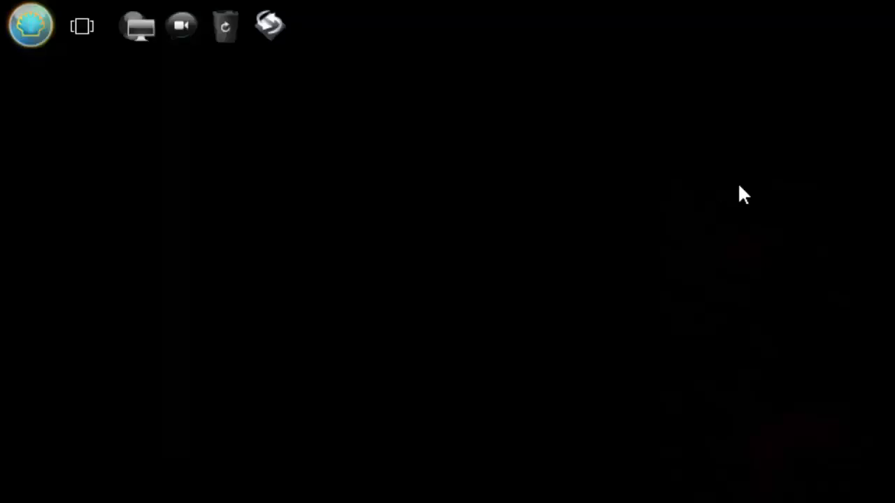
- Open the classic start menu, switch to the Windows start menu from it, and close it
{"action": "left_click", "coordinate": [16, 19]}
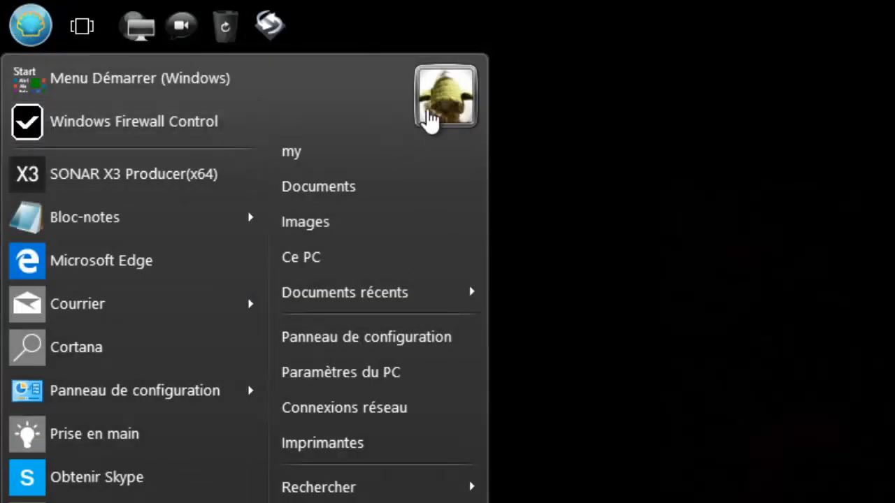
{"action": "left_click", "coordinate": [135, 80]}
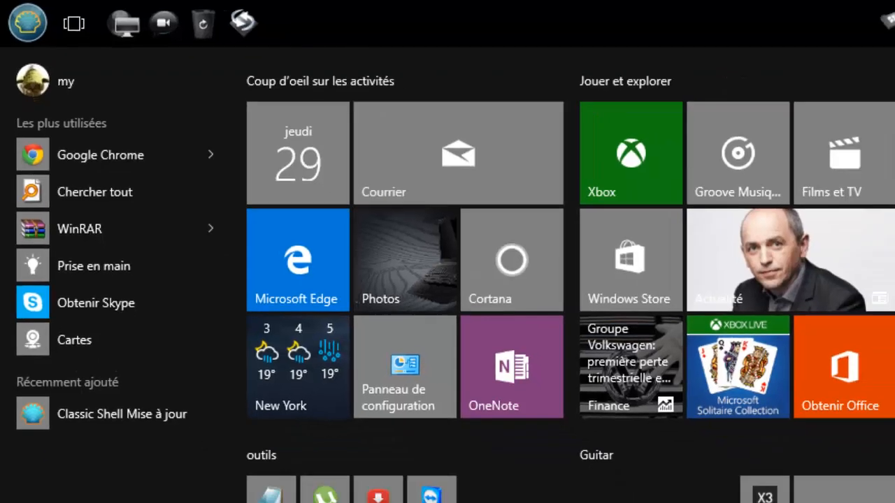
{"action": "left_click", "coordinate": [824, 47]}
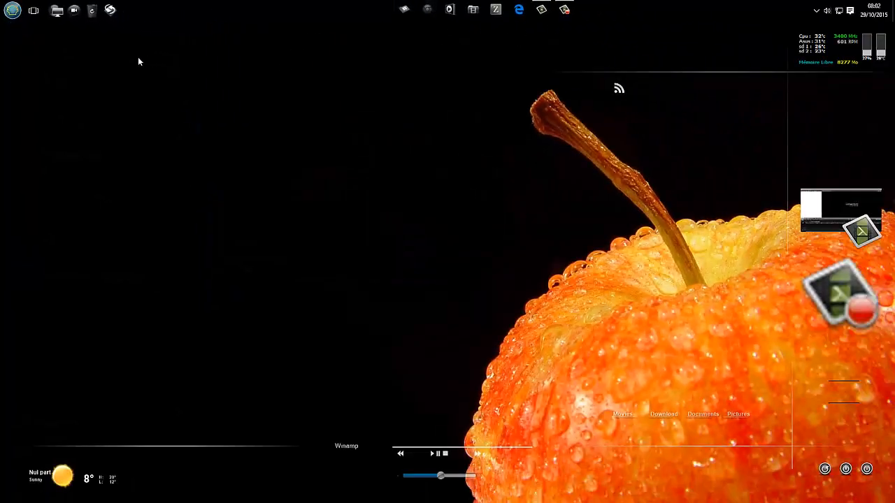
- In the classic start menu settings, set "Cliquez-centre s'ouvre" to "Menu Démarrer de Windows" and accept the change
{"action": "left_click", "coordinate": [13, 11]}
{"action": "mouse_move", "coordinate": [56, 255]}
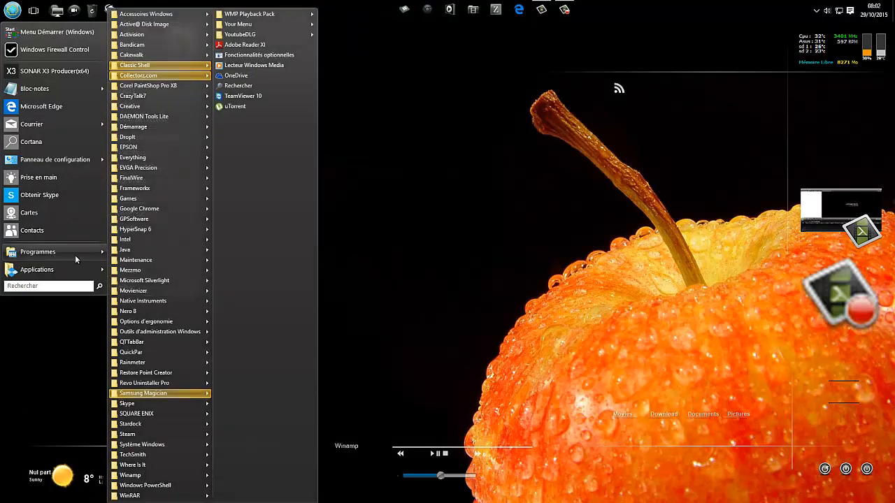
{"action": "mouse_move", "coordinate": [178, 65]}
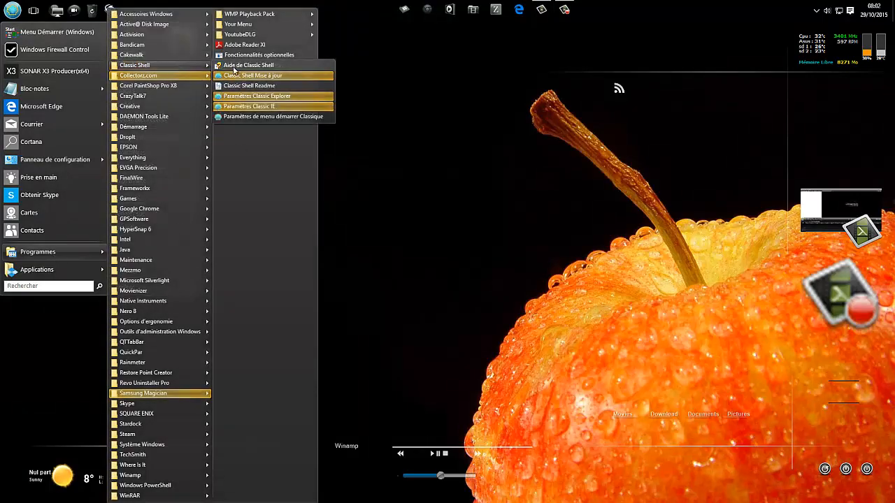
{"action": "left_click", "coordinate": [292, 117]}
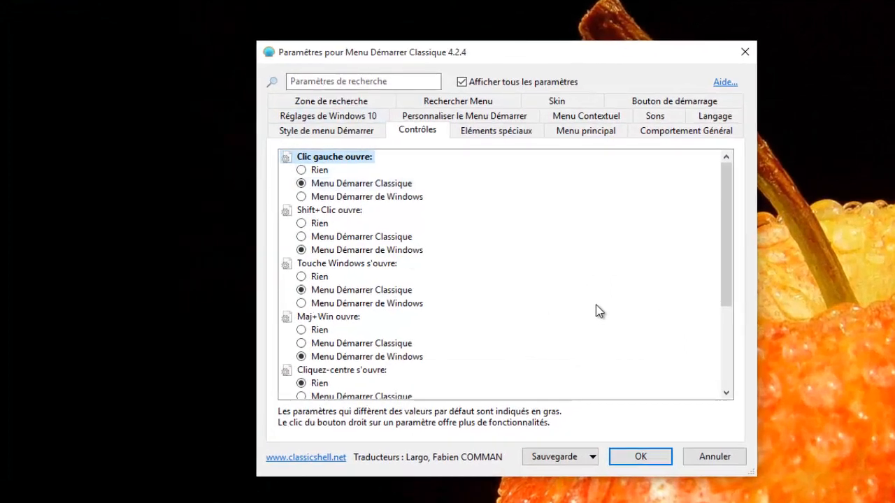
{"action": "scroll", "coordinate": [608, 286], "scroll_direction": "down", "scroll_amount": 3}
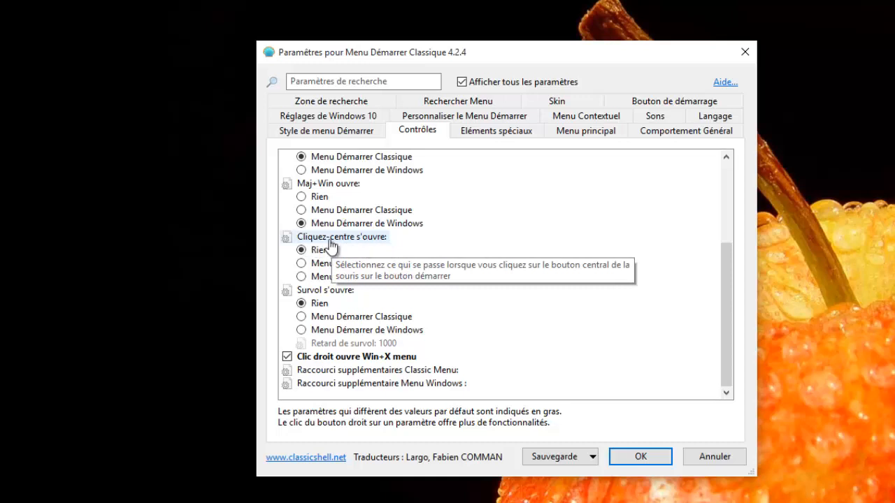
{"action": "left_click", "coordinate": [301, 279]}
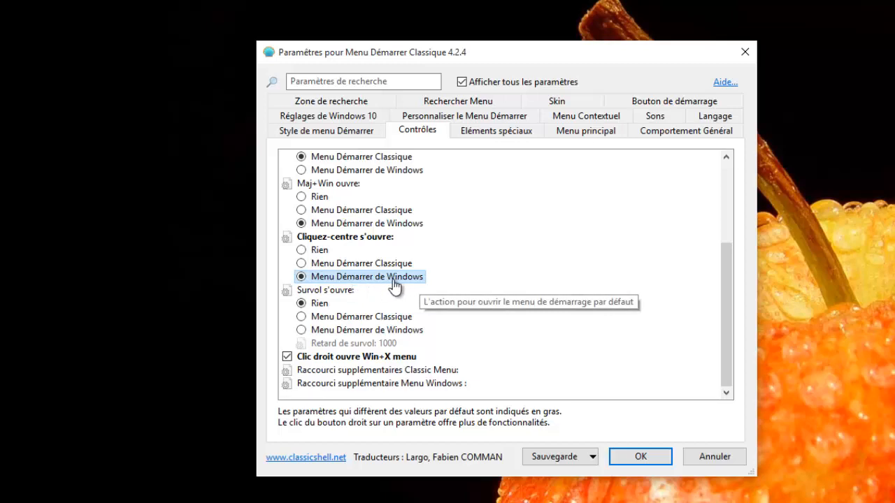
{"action": "left_click", "coordinate": [636, 462]}
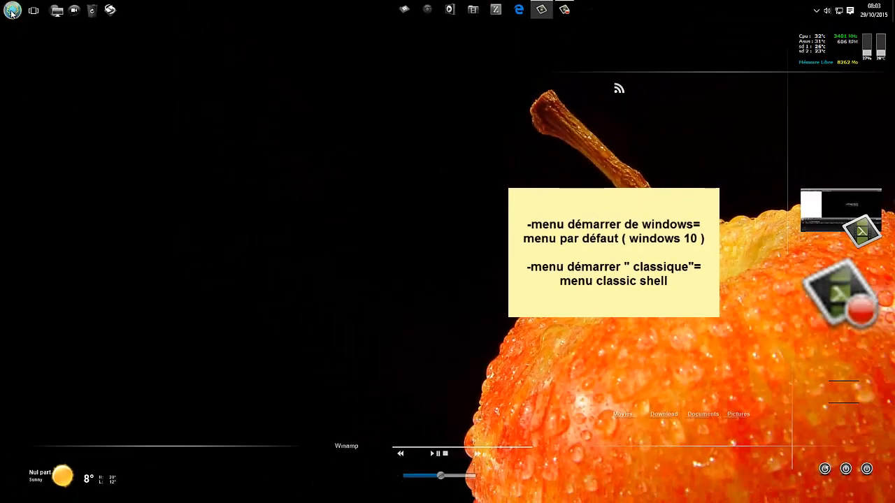
- Test the Start button by opening and closing the classic start menu and the Win+X menu
{"action": "left_click", "coordinate": [12, 13]}
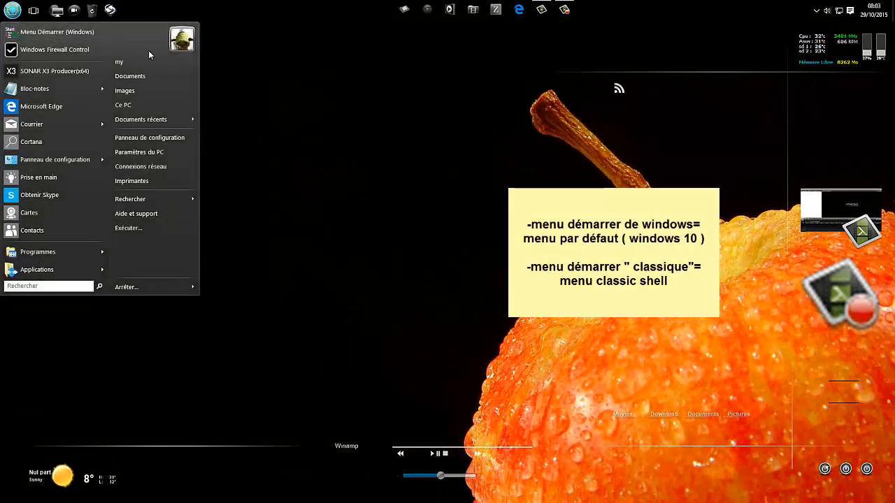
{"action": "left_click", "coordinate": [262, 60]}
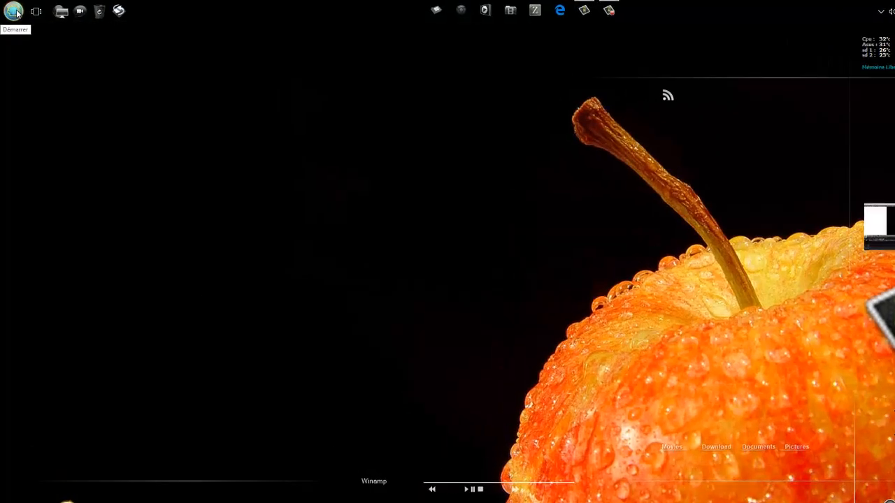
{"action": "right_click", "coordinate": [13, 11]}
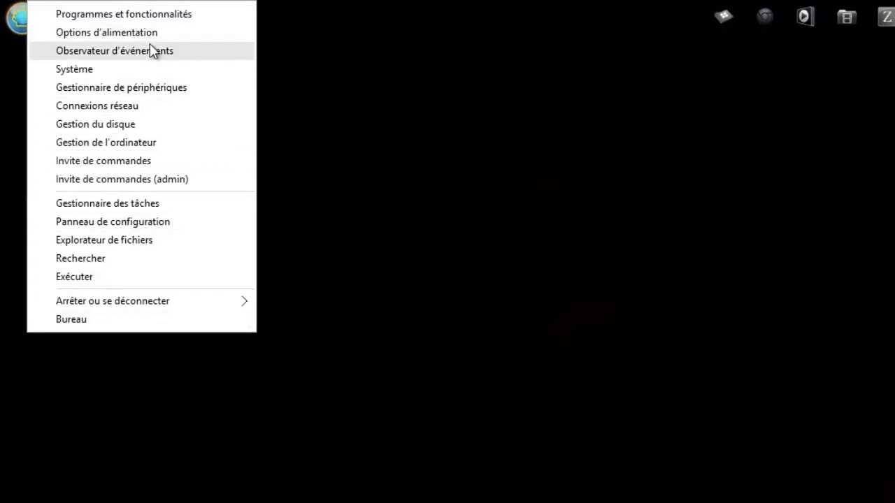
{"action": "left_click", "coordinate": [491, 98]}
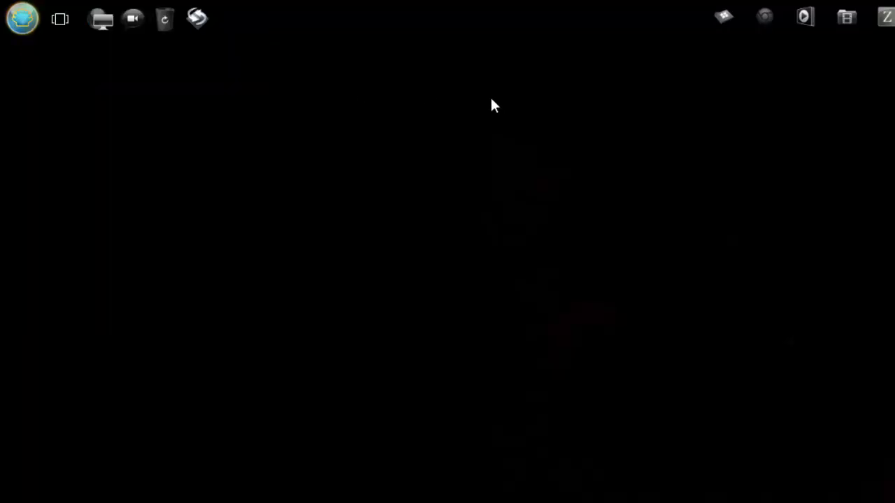
- Test the Start button's centre-click action by opening and closing the Windows start menu twice
{"action": "left_click", "coordinate": [23, 18]}
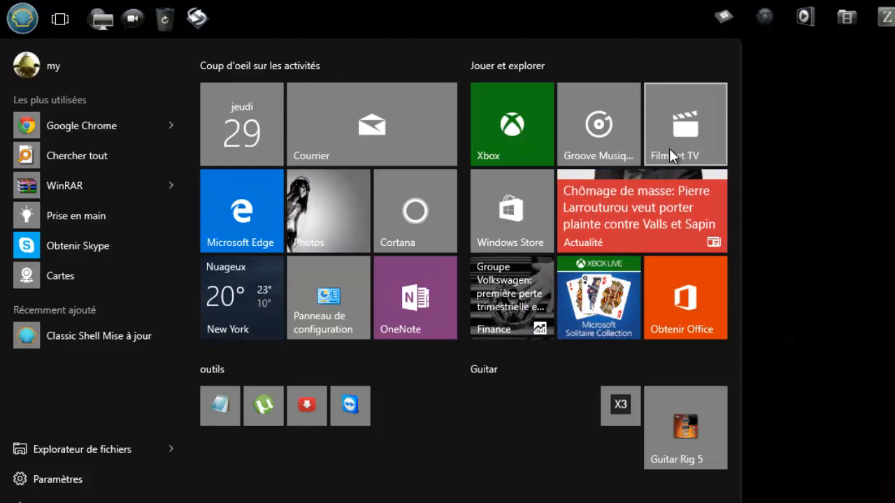
{"action": "left_click", "coordinate": [873, 159]}
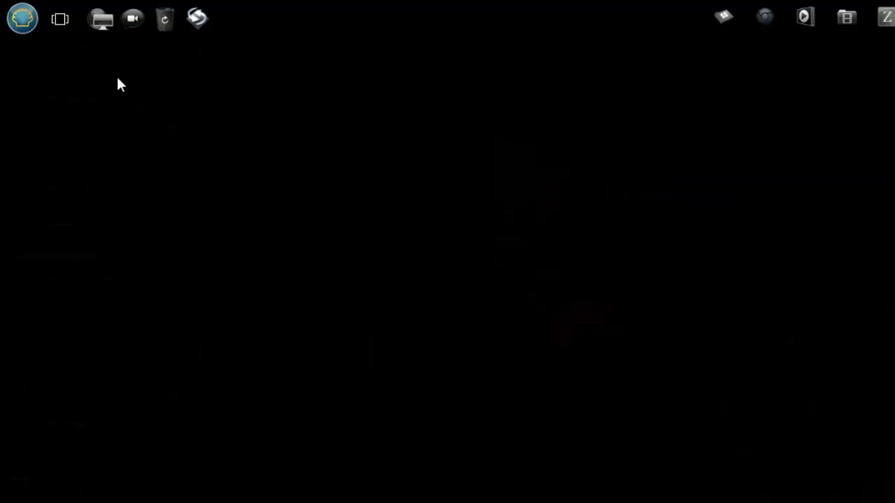
{"action": "left_click", "coordinate": [21, 18]}
{"action": "left_click", "coordinate": [720, 179]}
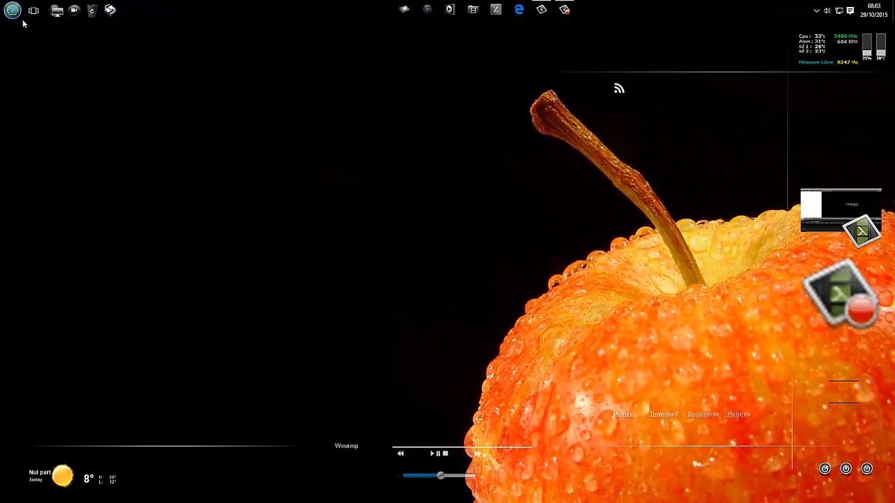
- Reopen the classic start menu settings and review all mouse and keyboard options under Contrôles
{"action": "key", "text": "super"}
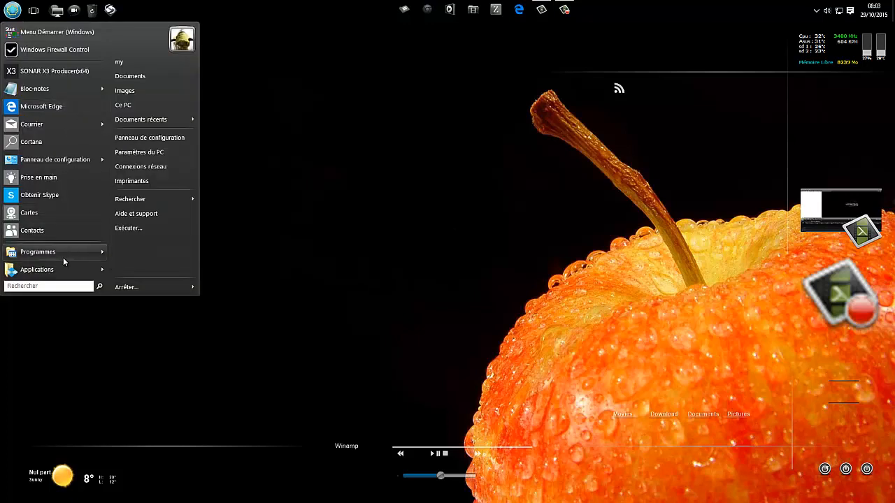
{"action": "mouse_move", "coordinate": [56, 253]}
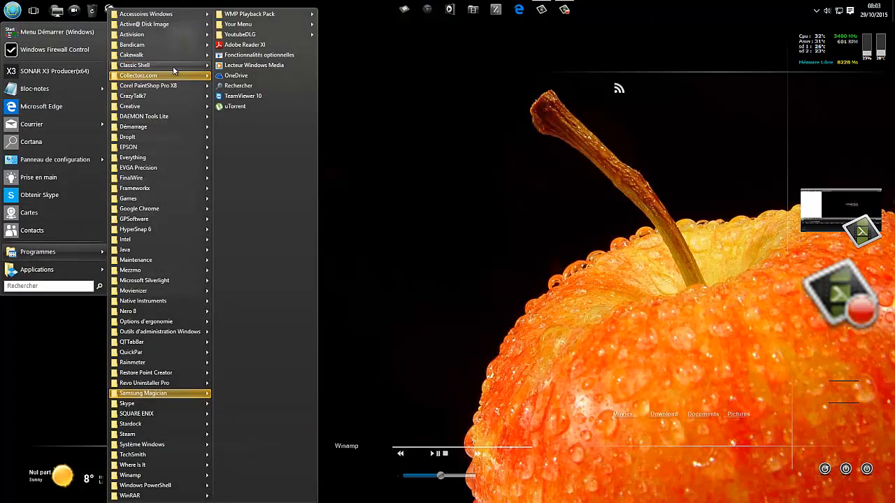
{"action": "mouse_move", "coordinate": [174, 68]}
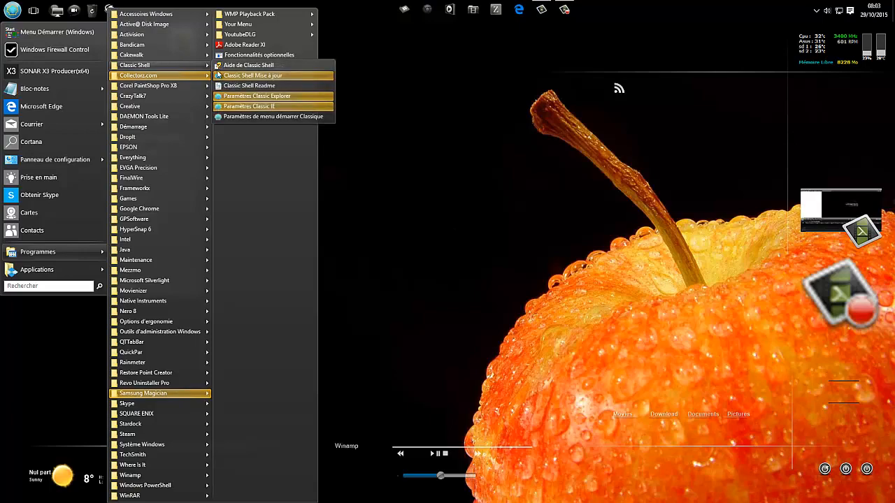
{"action": "left_click", "coordinate": [250, 117]}
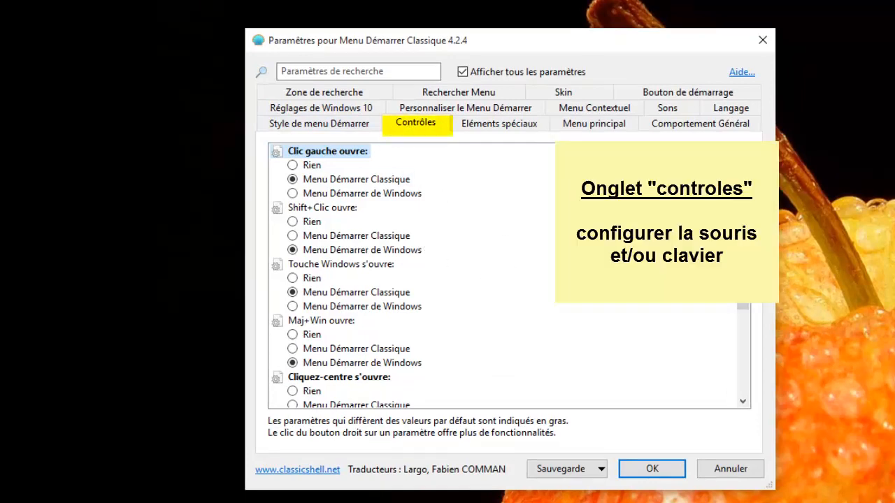
{"action": "scroll", "coordinate": [598, 244], "scroll_direction": "down", "scroll_amount": 3}
{"action": "scroll", "coordinate": [430, 267], "scroll_direction": "up", "scroll_amount": 3}
{"action": "scroll", "coordinate": [509, 261], "scroll_direction": "down", "scroll_amount": 3}
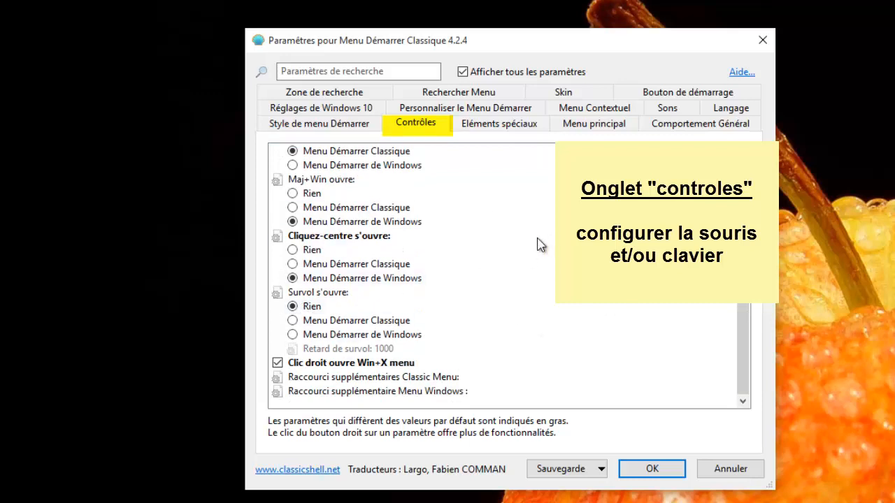
{"action": "scroll", "coordinate": [531, 231], "scroll_direction": "up", "scroll_amount": 3}
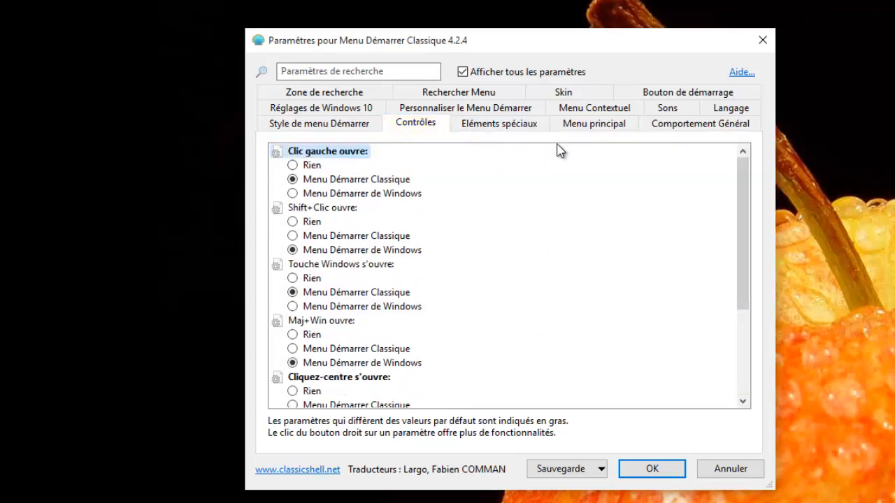
- Examine the available skins without changing the selection and view the start menu with the current skin
{"action": "left_click", "coordinate": [564, 91]}
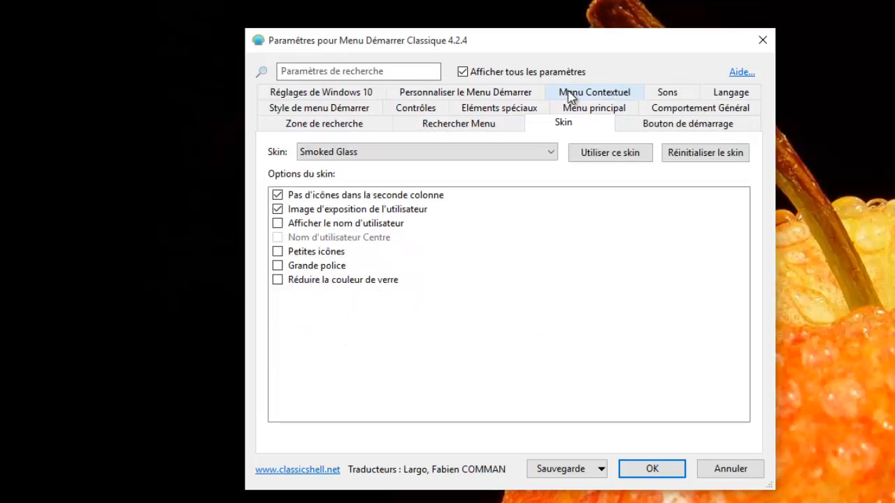
{"action": "left_click", "coordinate": [511, 160]}
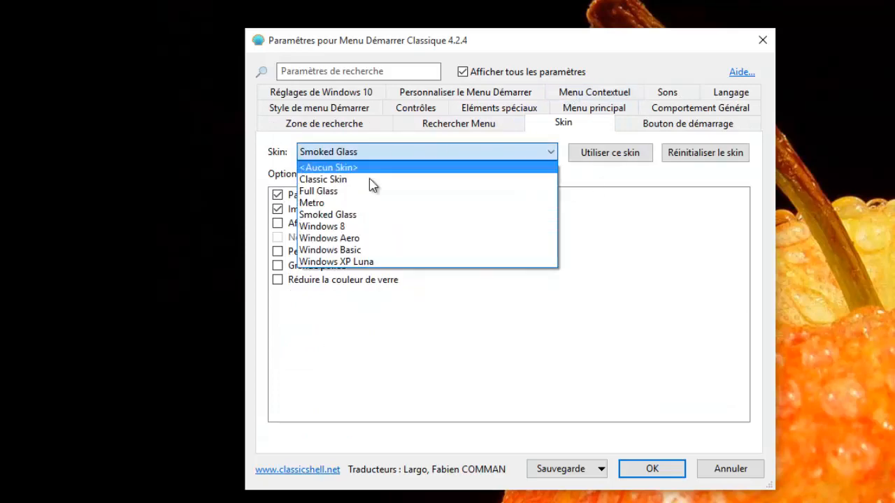
{"action": "left_click", "coordinate": [675, 288]}
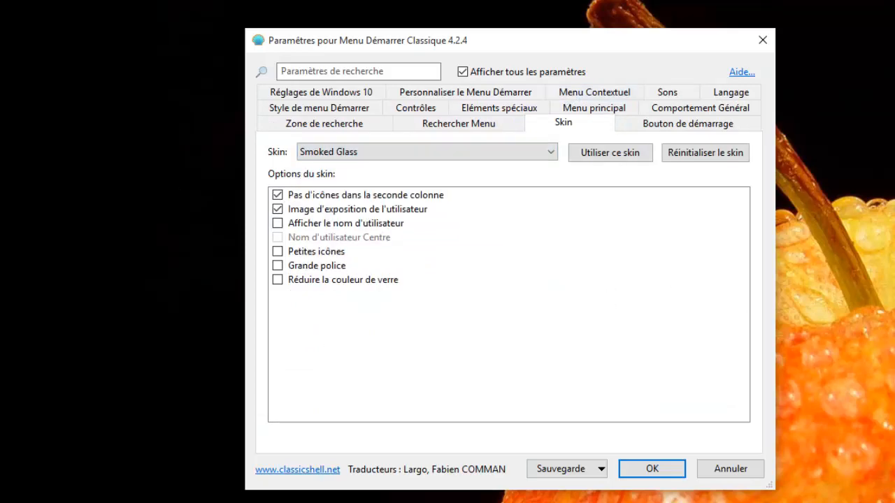
{"action": "left_click", "coordinate": [12, 10]}
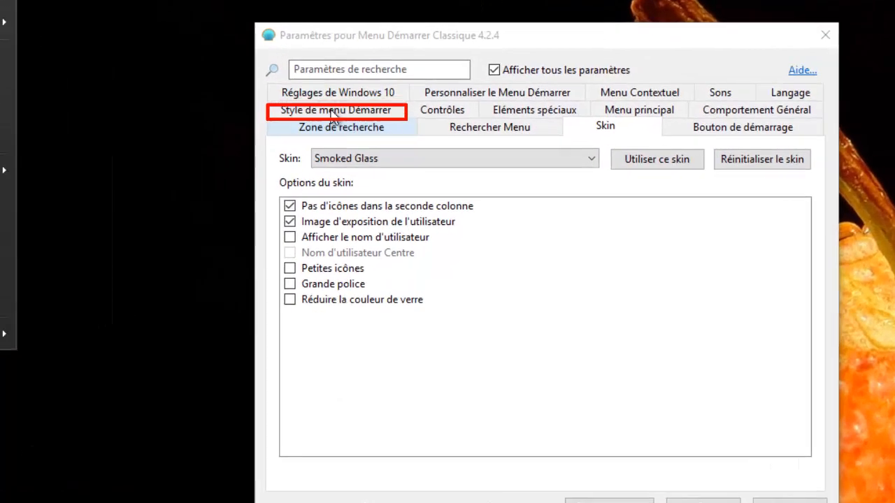
- Select the "Personnalisé" Start button in the start menu style settings and open its image selection
{"action": "left_click", "coordinate": [370, 168]}
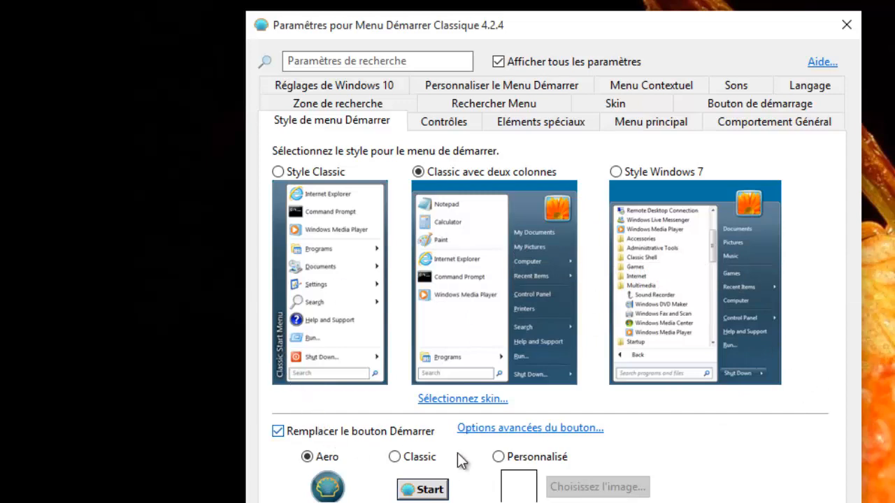
{"action": "left_click", "coordinate": [498, 458]}
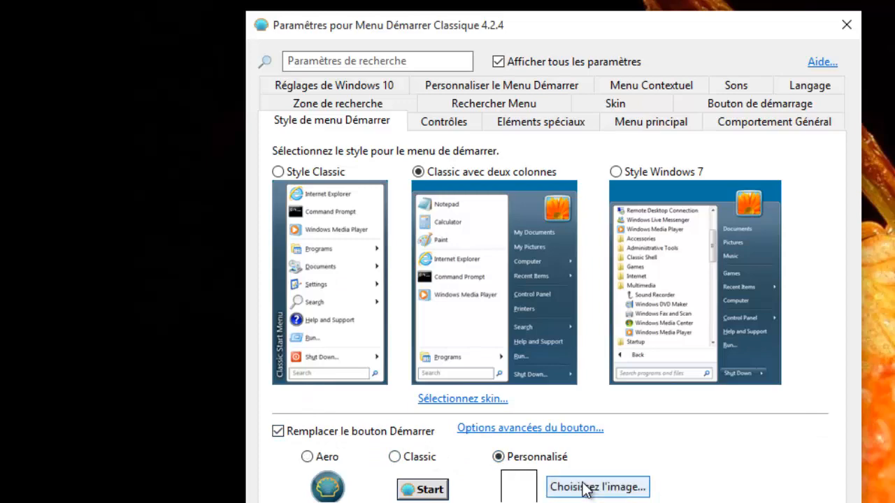
{"action": "left_click", "coordinate": [586, 488]}
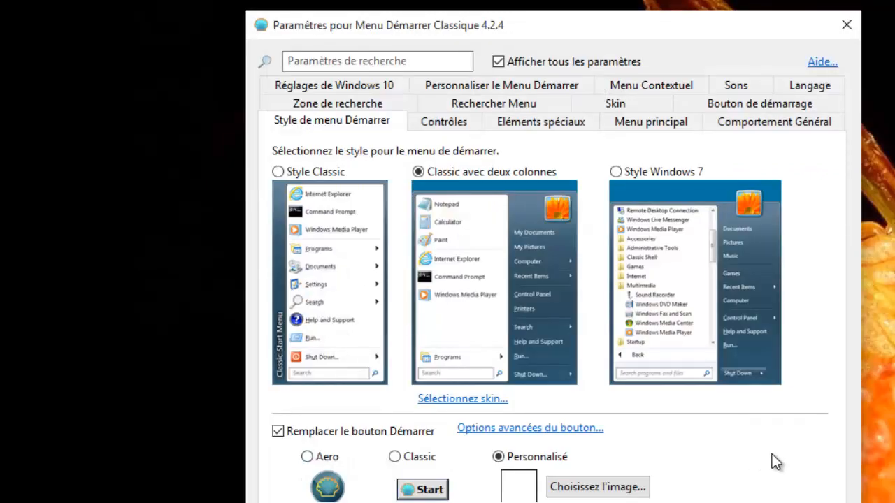
- Try the "Windows XP Luna" skin and preview the start menu with it
{"action": "left_click", "coordinate": [635, 106]}
{"action": "left_click", "coordinate": [440, 155]}
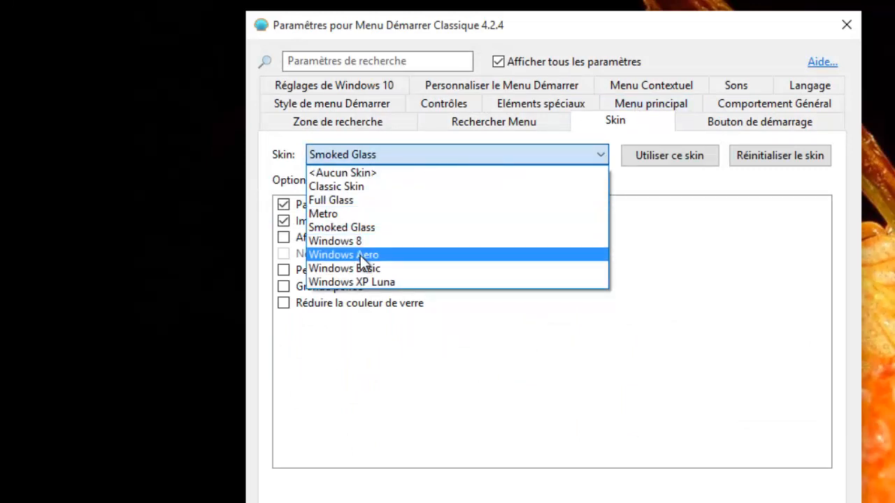
{"action": "left_click", "coordinate": [394, 281]}
{"action": "key", "text": "super"}
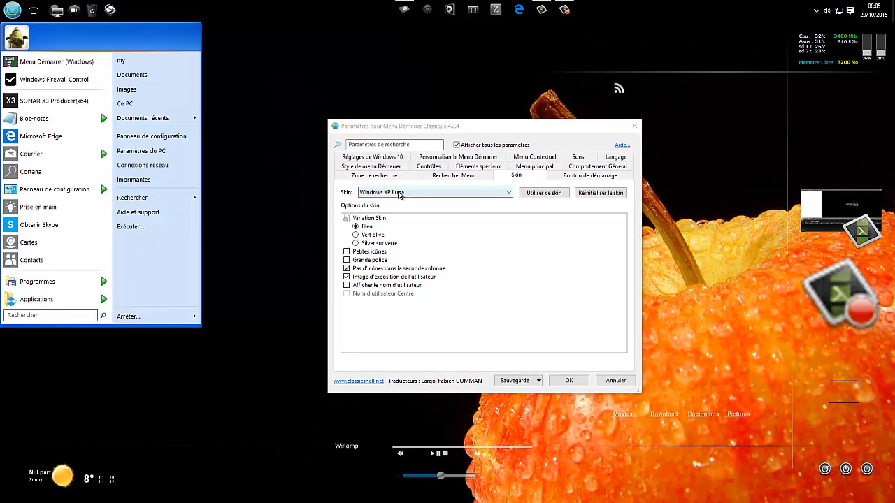
- Try the "Full Glass" skin and preview the start menu with it twice
{"action": "left_click", "coordinate": [388, 164]}
{"action": "left_click", "coordinate": [386, 217]}
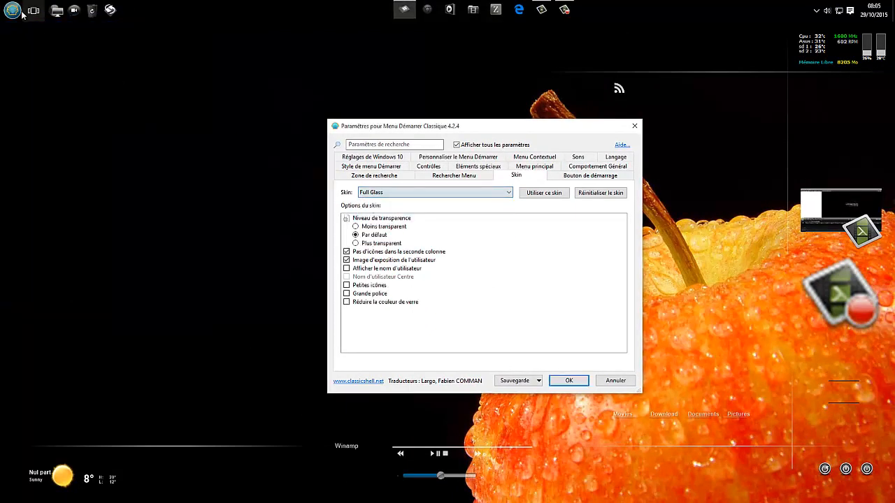
{"action": "left_click", "coordinate": [13, 9]}
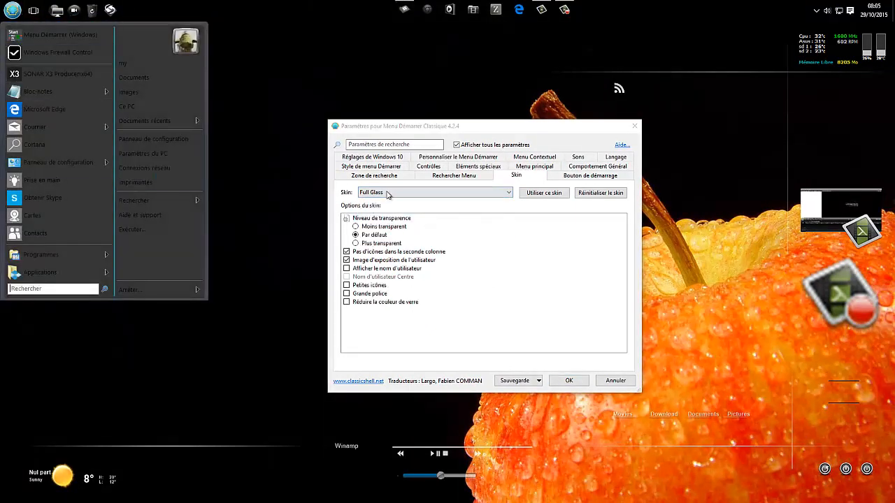
{"action": "left_click", "coordinate": [389, 193]}
{"action": "left_click", "coordinate": [389, 195]}
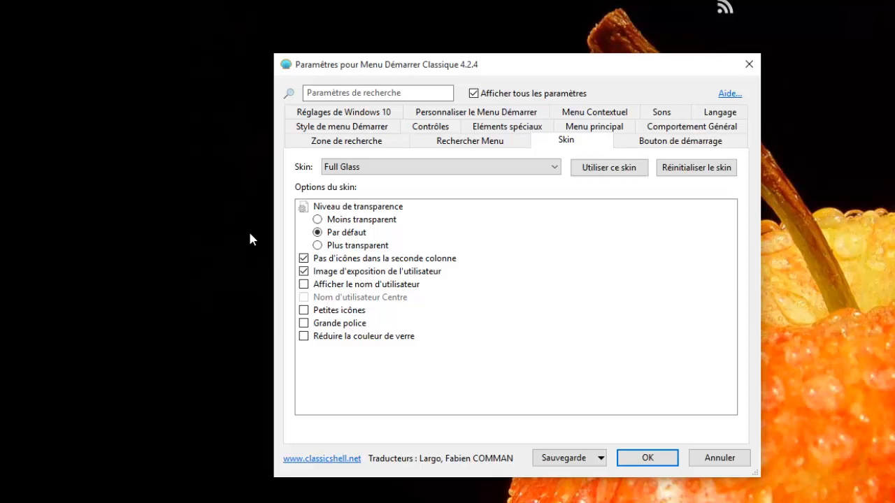
{"action": "key", "text": "super"}
{"action": "key", "text": "Escape"}
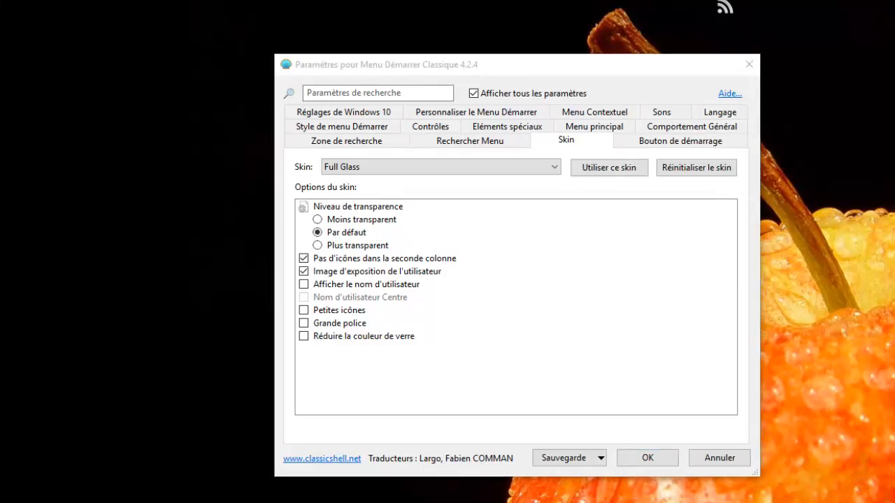
- Set the start menu skin to "Smoked Glass"
{"action": "left_click", "coordinate": [419, 162]}
{"action": "left_click", "coordinate": [421, 166]}
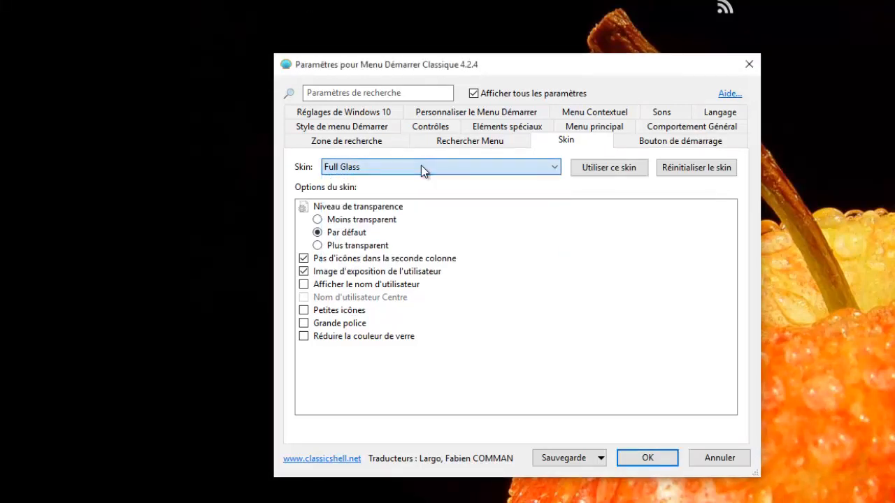
{"action": "left_click", "coordinate": [451, 167]}
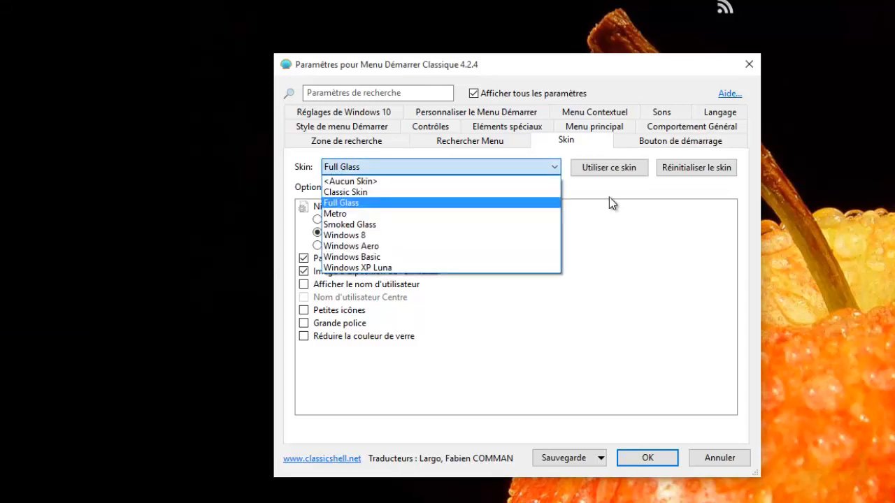
{"action": "left_click", "coordinate": [393, 225]}
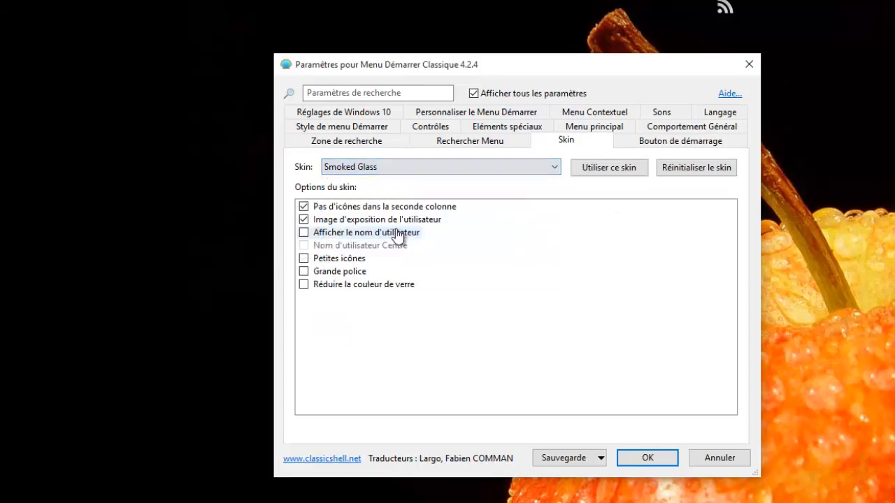
- Preview the start menu with the "Smoked Glass" skin and close it again
{"action": "key", "text": "super"}
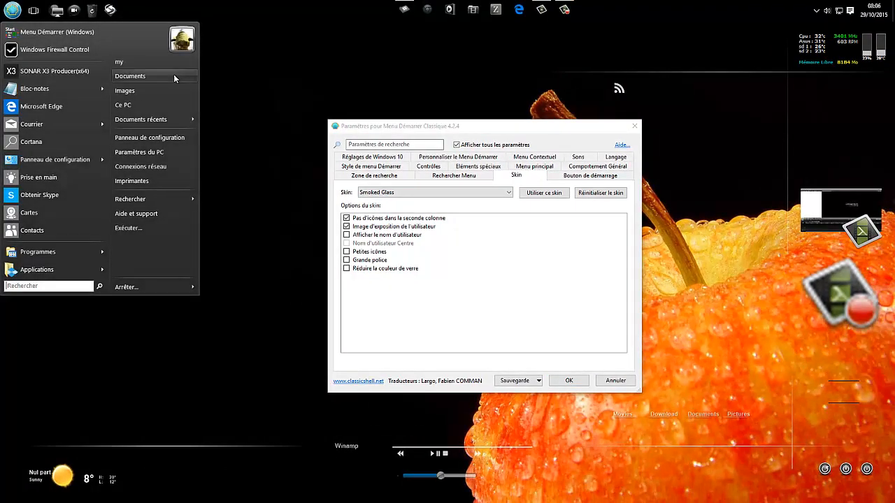
{"action": "left_click", "coordinate": [533, 215]}
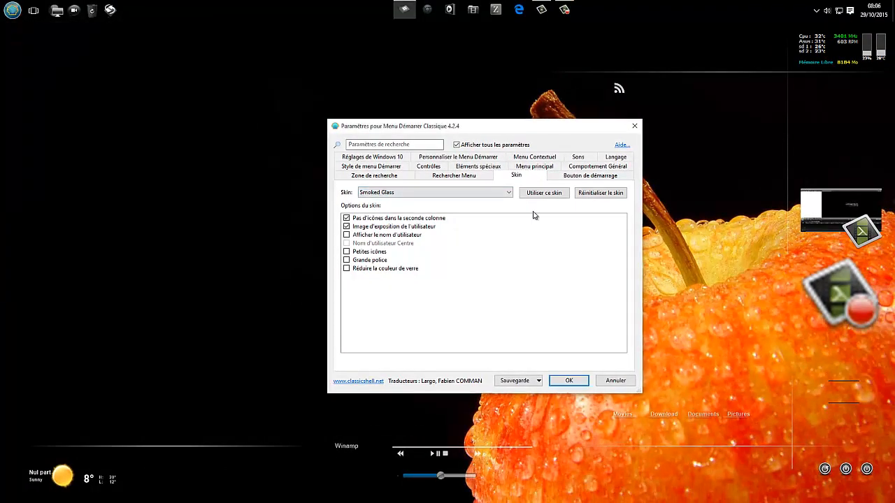
- Look through the list of interface languages in the language settings
{"action": "left_click", "coordinate": [615, 158]}
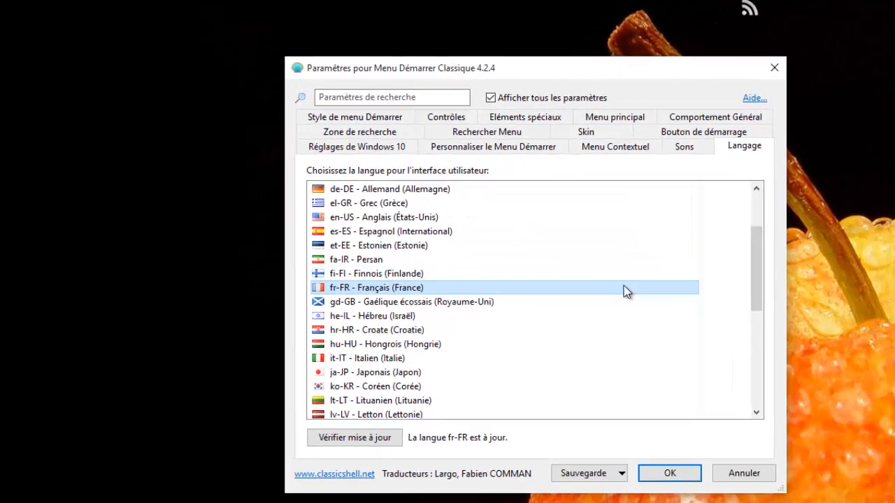
{"action": "scroll", "coordinate": [574, 266], "scroll_direction": "down", "scroll_amount": 2}
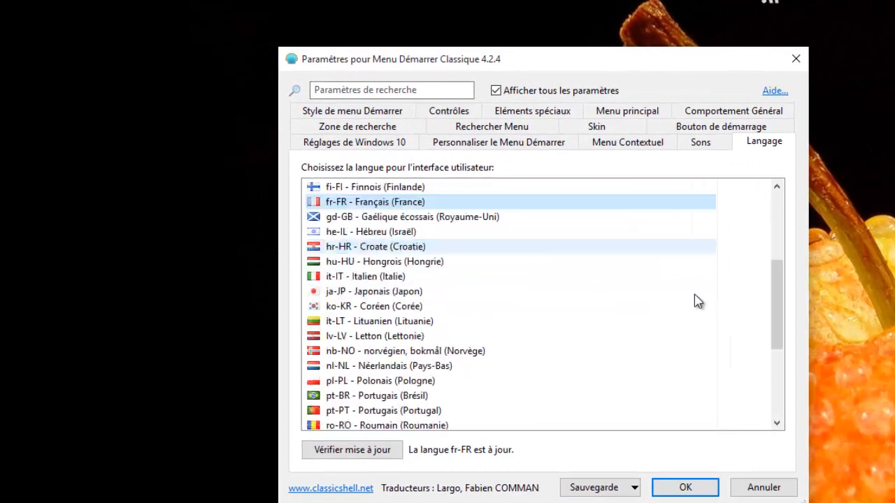
{"action": "scroll", "coordinate": [695, 300], "scroll_direction": "down", "scroll_amount": 2}
{"action": "scroll", "coordinate": [643, 294], "scroll_direction": "up", "scroll_amount": 6}
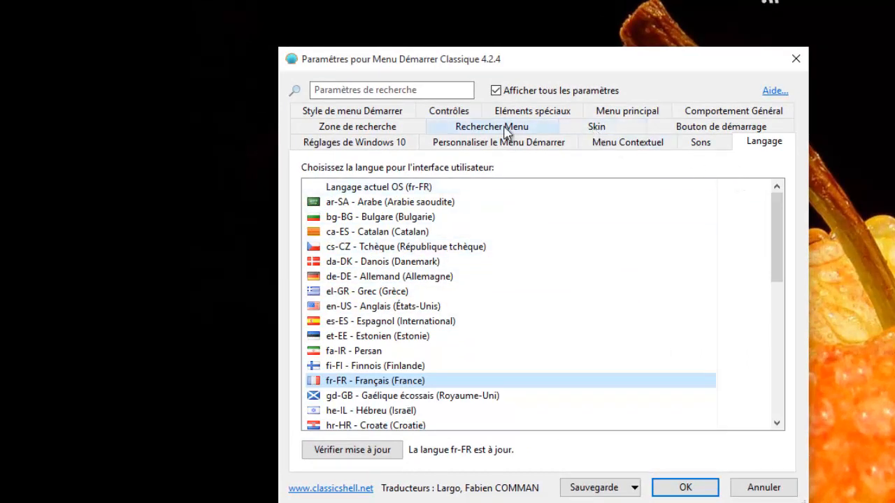
- Examine the display options for the start menu's special items, from "Poste de travail" to "Connexions Réseau"
{"action": "left_click", "coordinate": [525, 116]}
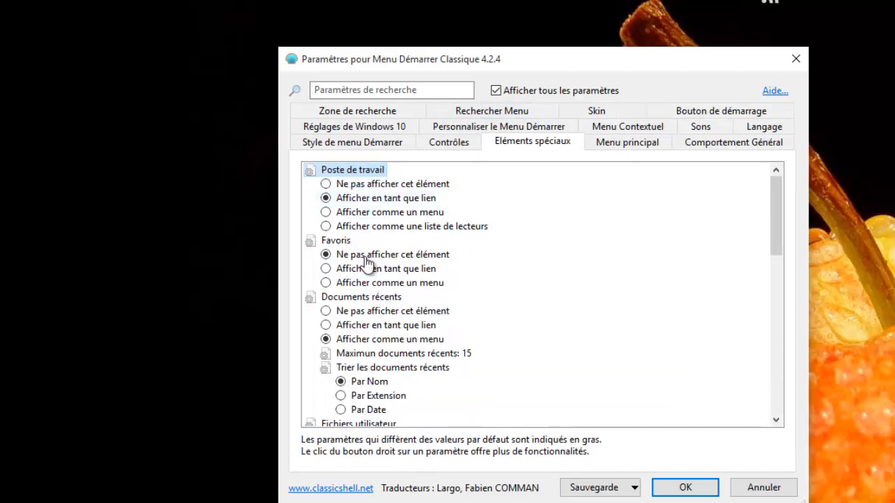
{"action": "scroll", "coordinate": [602, 338], "scroll_direction": "down", "scroll_amount": 5}
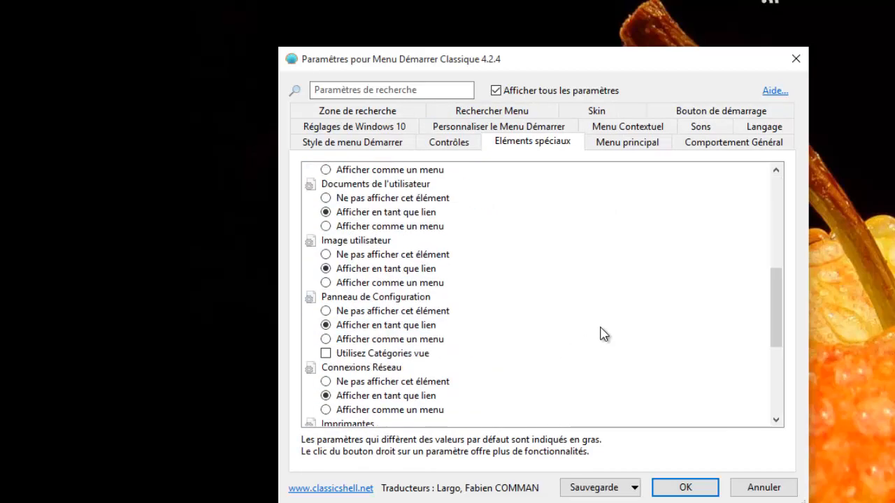
{"action": "scroll", "coordinate": [603, 338], "scroll_direction": "up", "scroll_amount": 5}
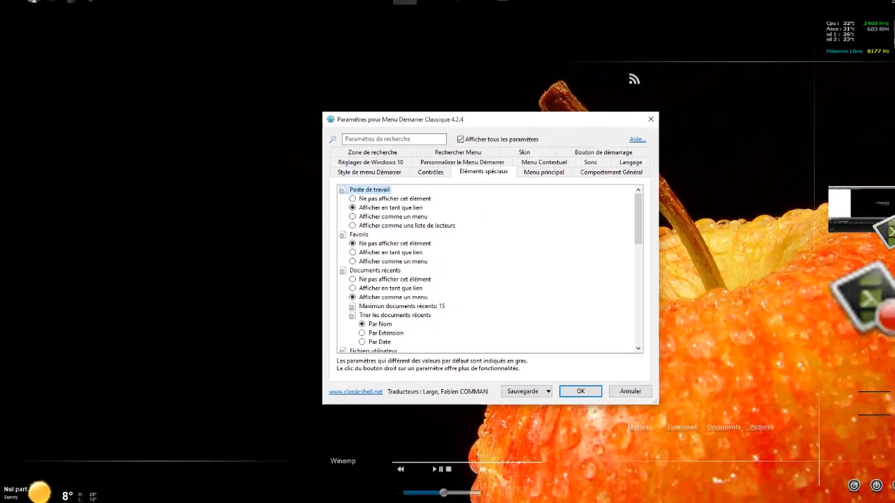
- View the "Programmes" submenu of the start menu and close the menu
{"action": "left_click", "coordinate": [13, 10]}
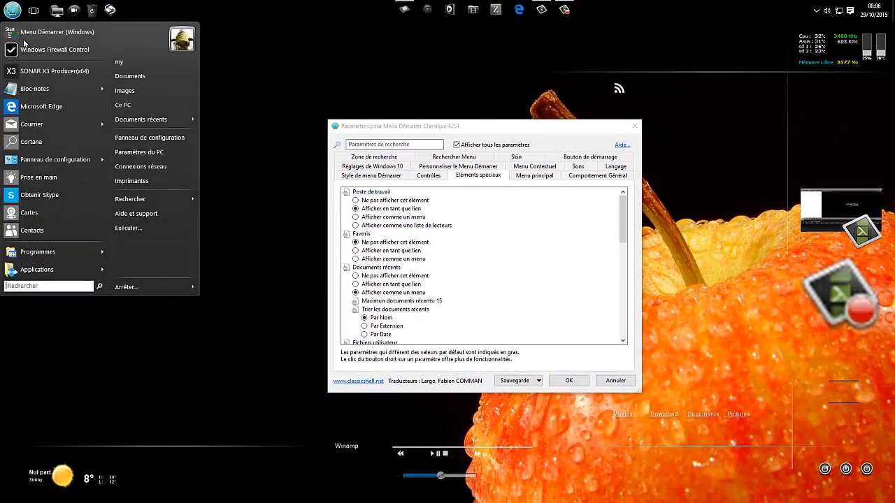
{"action": "mouse_move", "coordinate": [55, 255]}
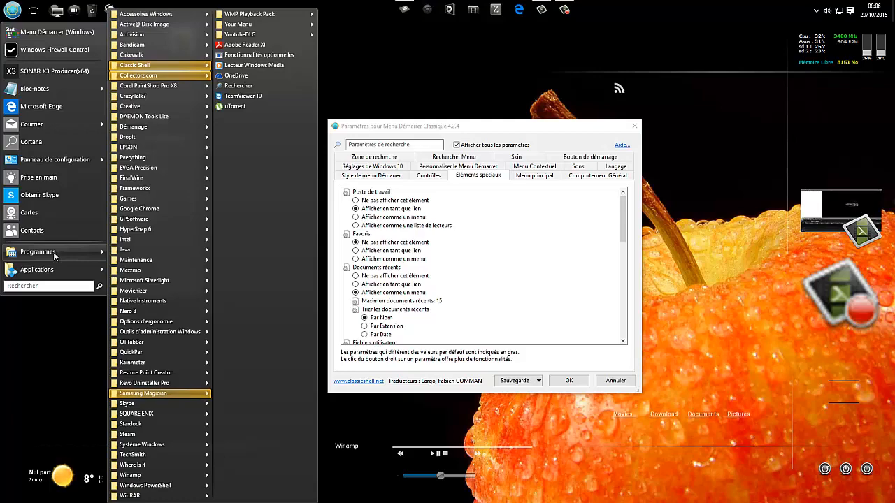
{"action": "left_click", "coordinate": [12, 10]}
- Open the Windows settings through "Paramètres du PC" in the start menu and close them again
{"action": "left_click", "coordinate": [13, 10]}
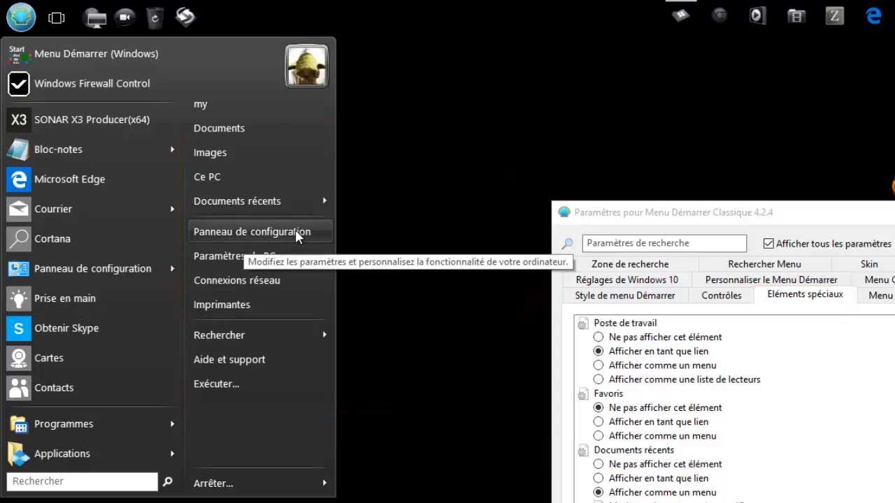
{"action": "left_click", "coordinate": [241, 256]}
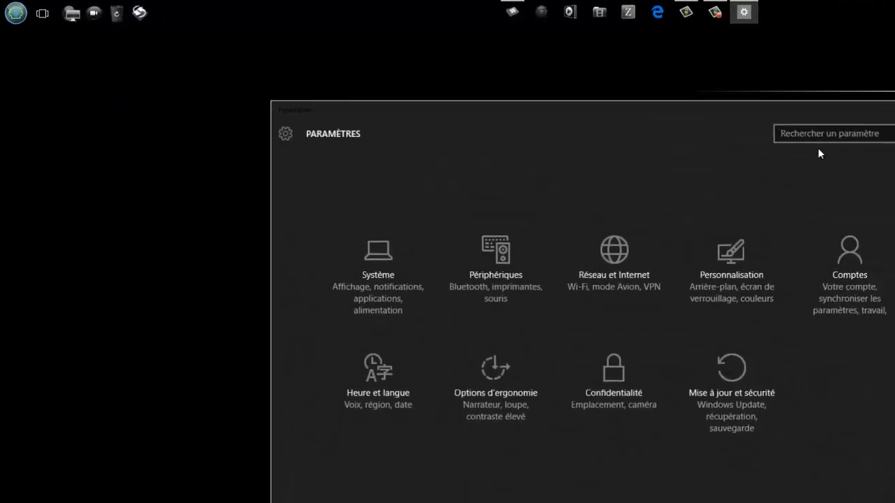
{"action": "left_click", "coordinate": [848, 98]}
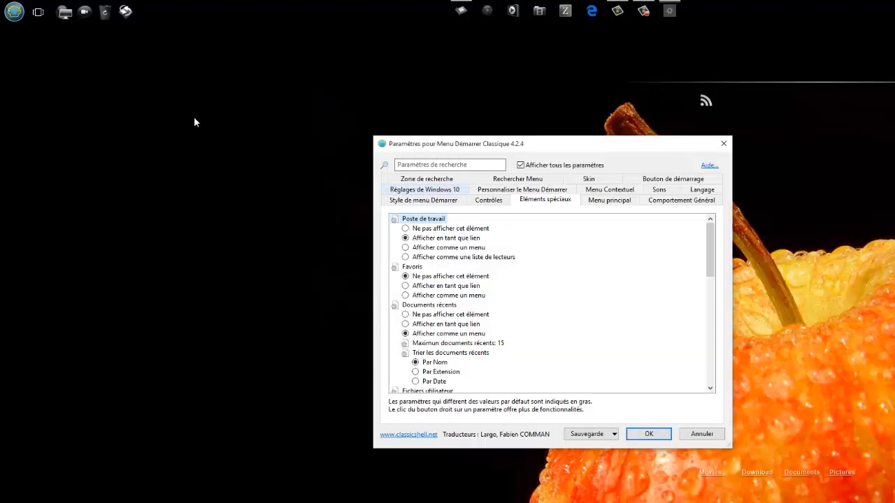
- Examine the start menu's two columns and its "Programmes" submenu, reopening the menu as needed and leaving it closed
{"action": "left_click", "coordinate": [14, 11]}
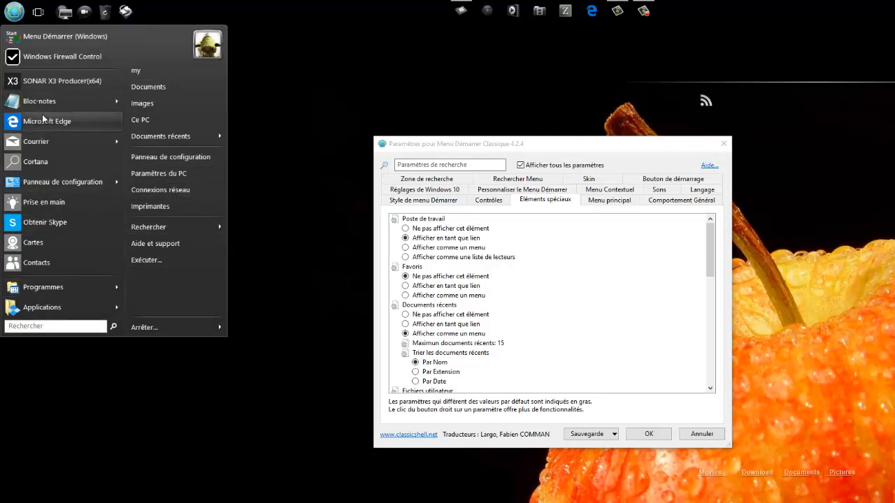
{"action": "mouse_move", "coordinate": [66, 291]}
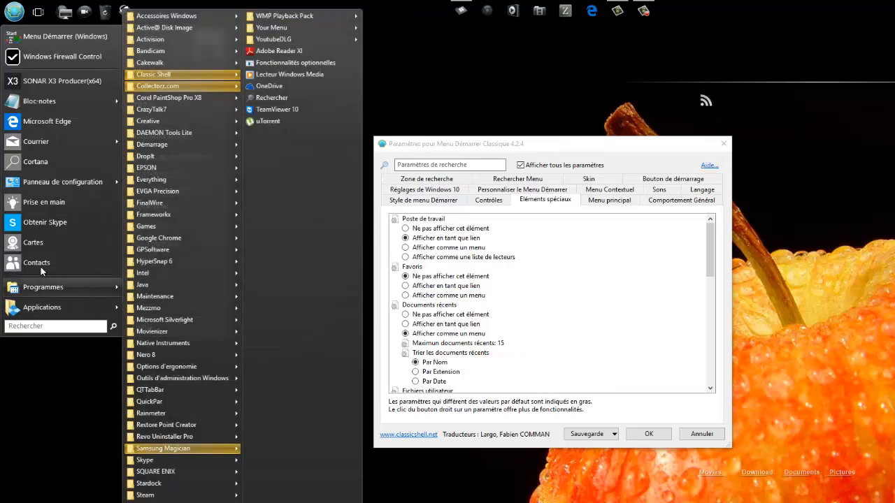
{"action": "left_click", "coordinate": [71, 425]}
{"action": "left_click", "coordinate": [14, 12]}
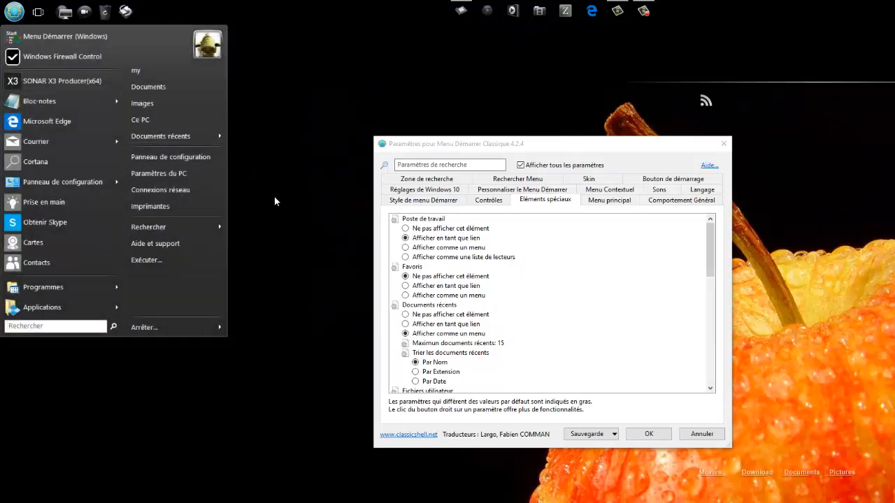
{"action": "left_click", "coordinate": [310, 122]}
{"action": "left_click", "coordinate": [11, 8]}
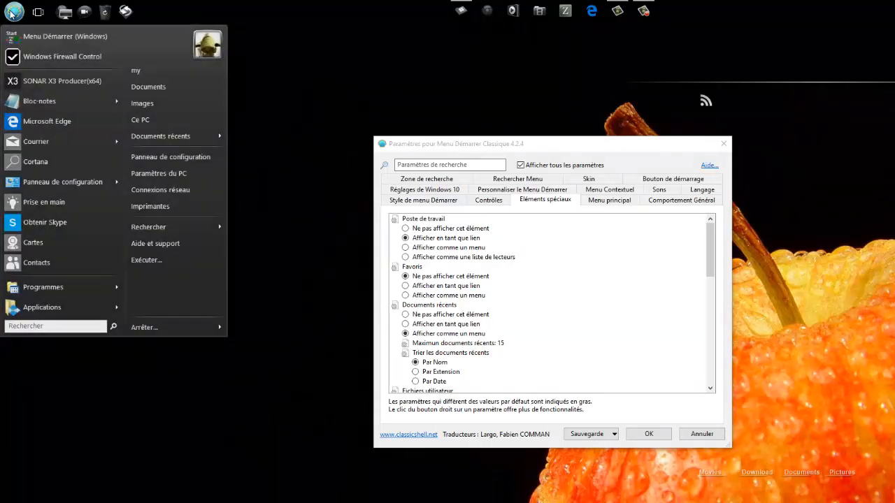
{"action": "left_click", "coordinate": [420, 56]}
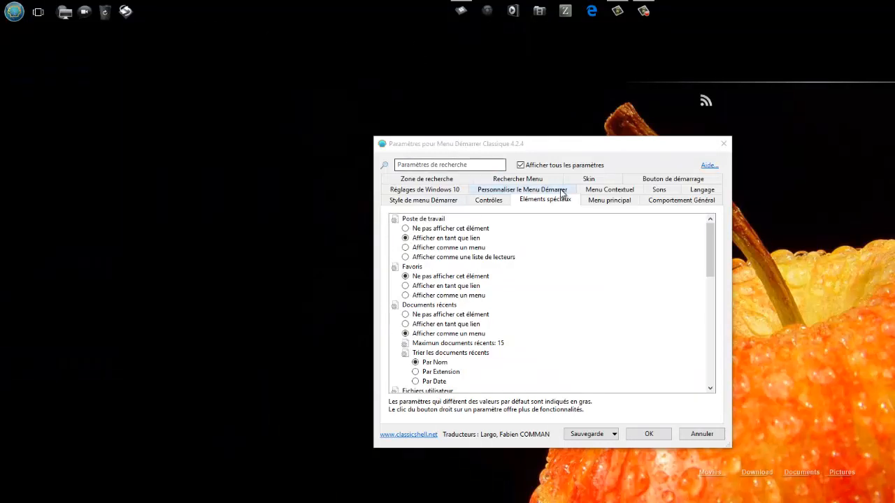
- Examine the start button settings and the full list of general behaviour settings
{"action": "left_click", "coordinate": [655, 180]}
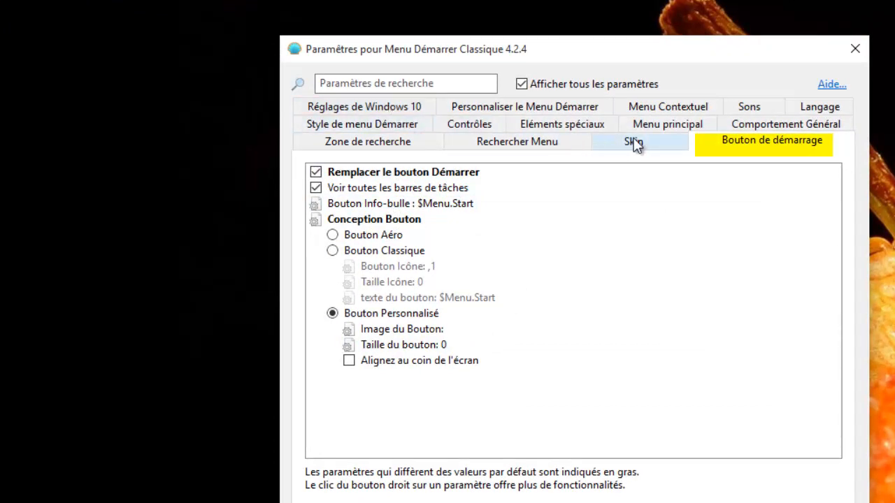
{"action": "left_click", "coordinate": [742, 129]}
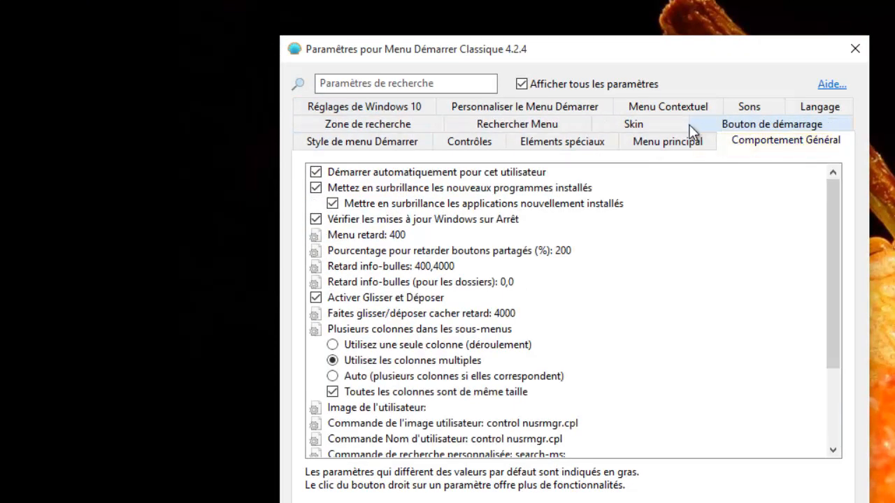
{"action": "scroll", "coordinate": [752, 255], "scroll_direction": "down", "scroll_amount": 3}
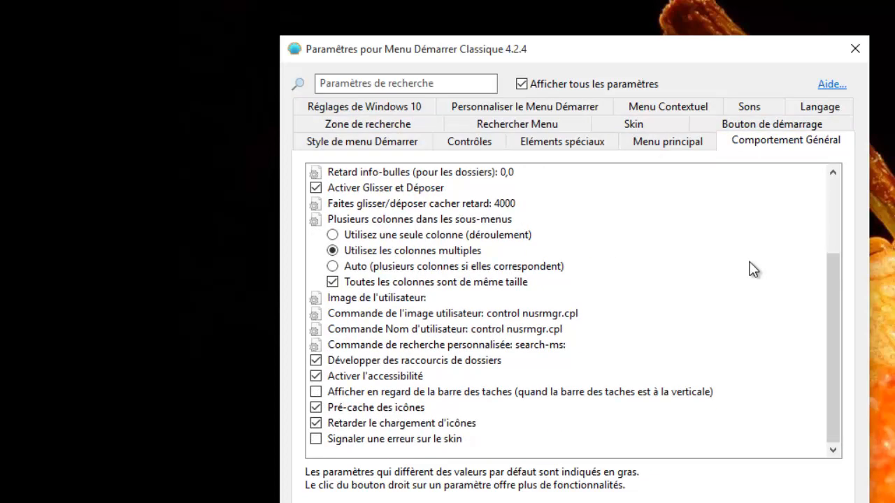
{"action": "scroll", "coordinate": [743, 286], "scroll_direction": "up", "scroll_amount": 3}
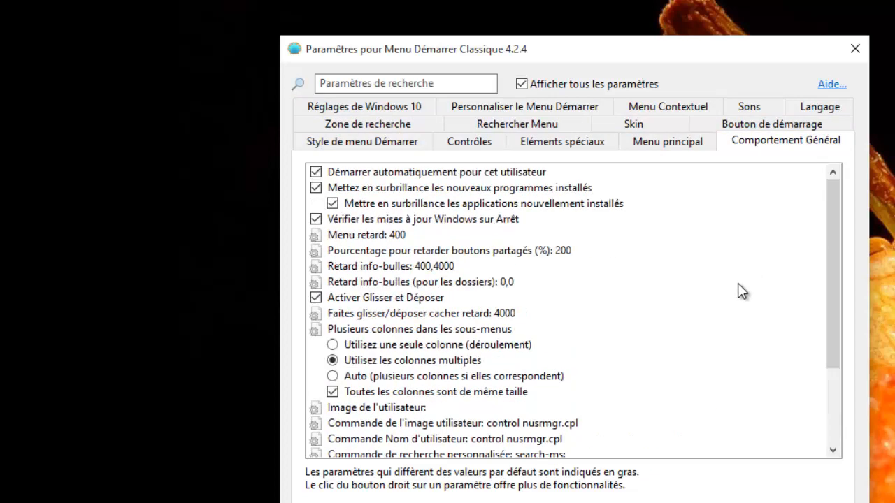
- Examine the "Rechercher Menu" size and animation settings alongside the start menu's "Programmes" and "Applications" submenus
{"action": "left_click", "coordinate": [539, 127]}
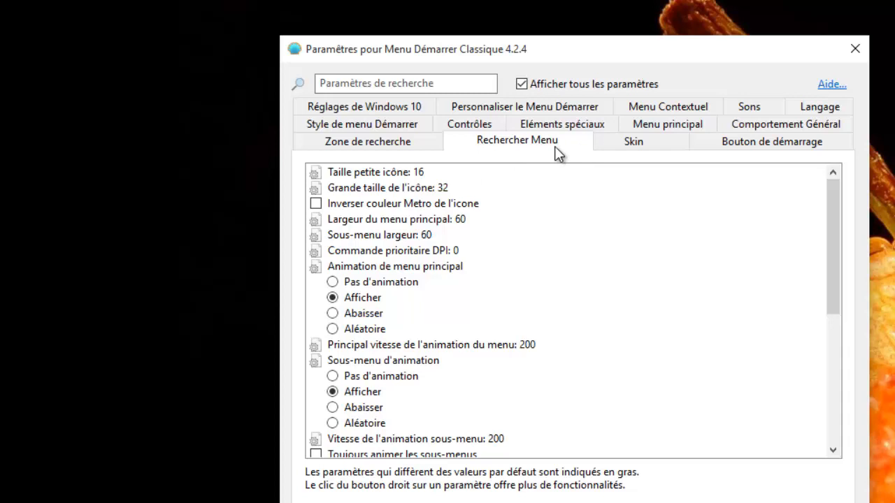
{"action": "mouse_move", "coordinate": [418, 179]}
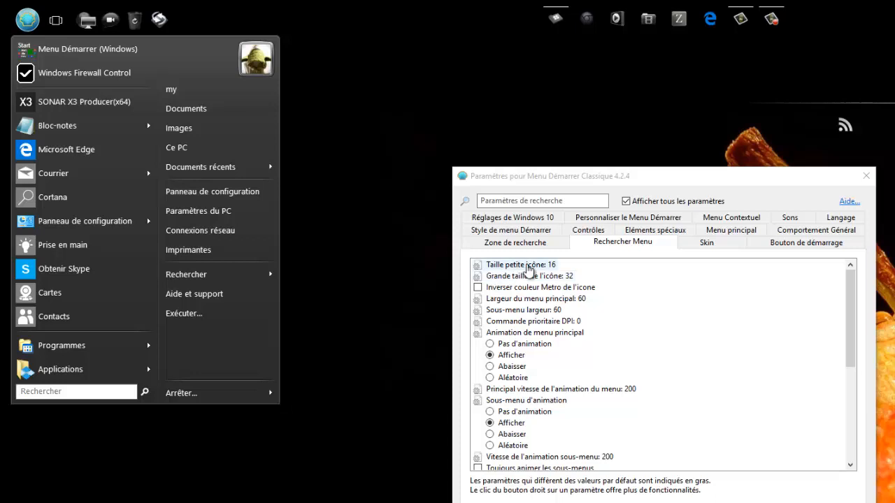
{"action": "left_click", "coordinate": [95, 341]}
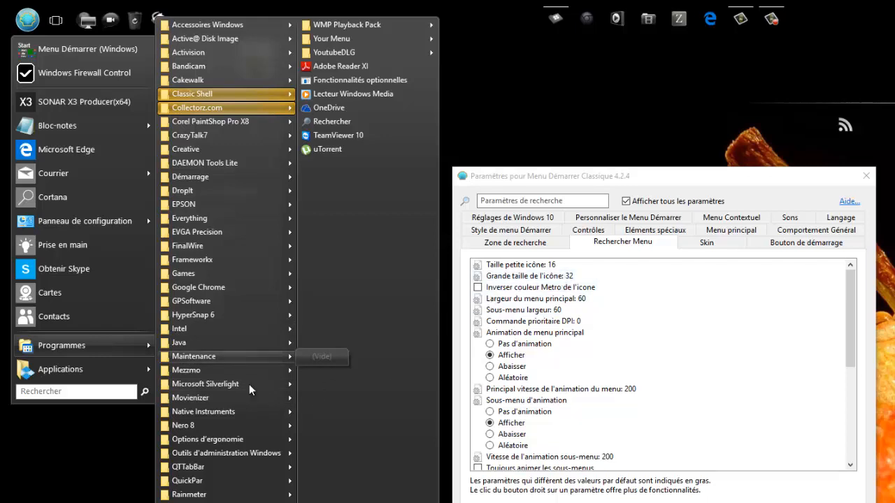
{"action": "mouse_move", "coordinate": [84, 368]}
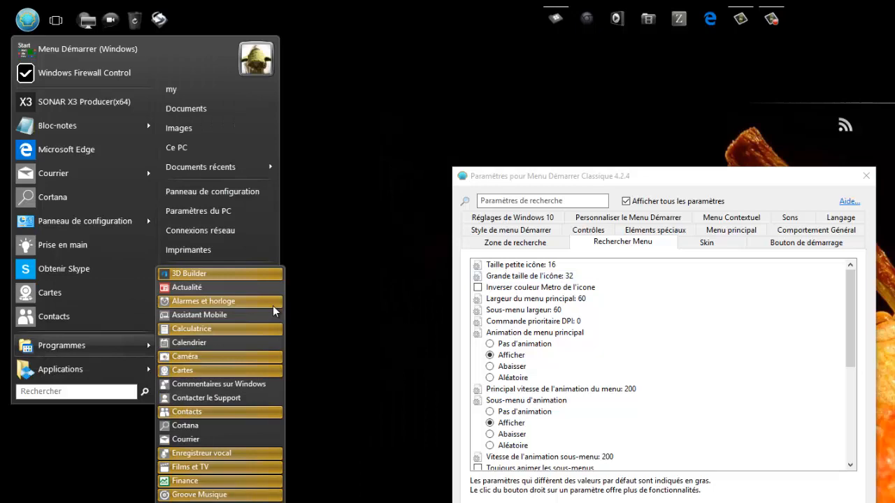
{"action": "left_click", "coordinate": [11, 468]}
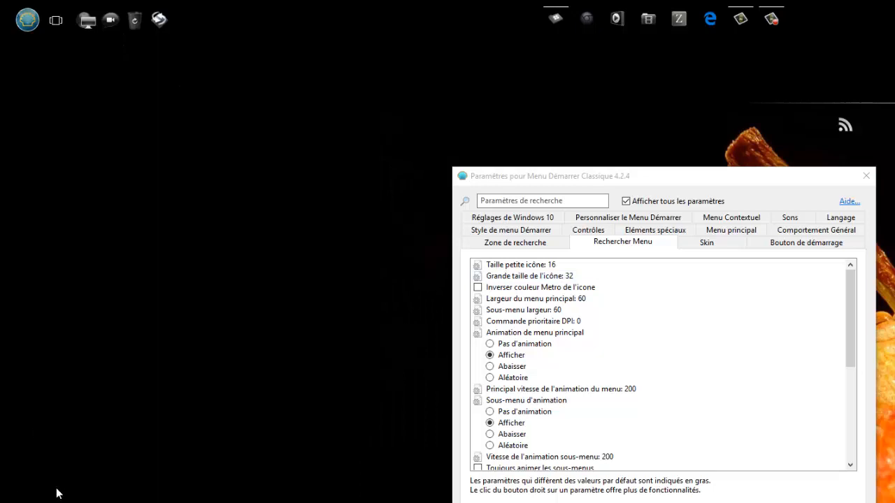
- Browse the Classic Shell and Active@ Disk Image folders in the start menu's programs, and cancel the Classic start menu settings
{"action": "left_click", "coordinate": [27, 20]}
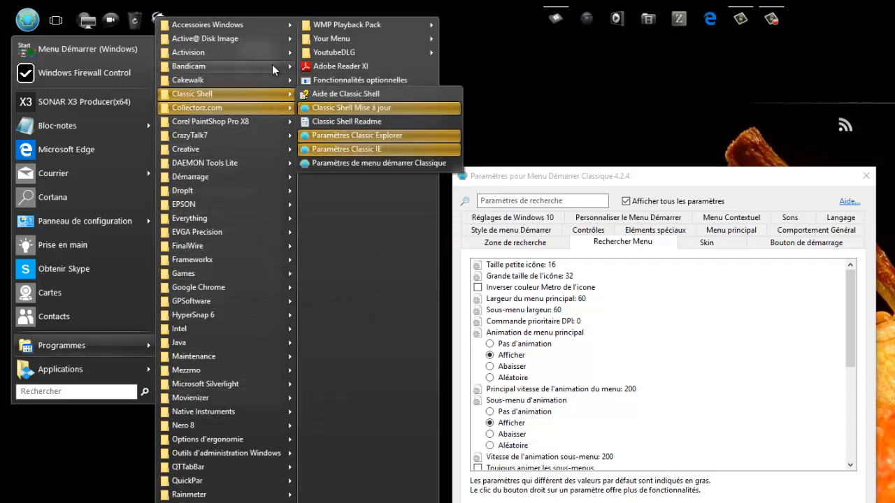
{"action": "mouse_move", "coordinate": [226, 38]}
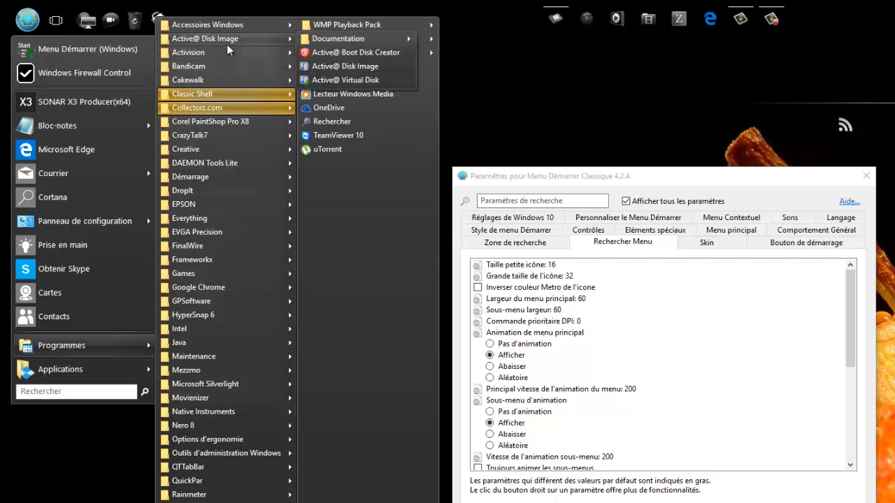
{"action": "left_click", "coordinate": [561, 69]}
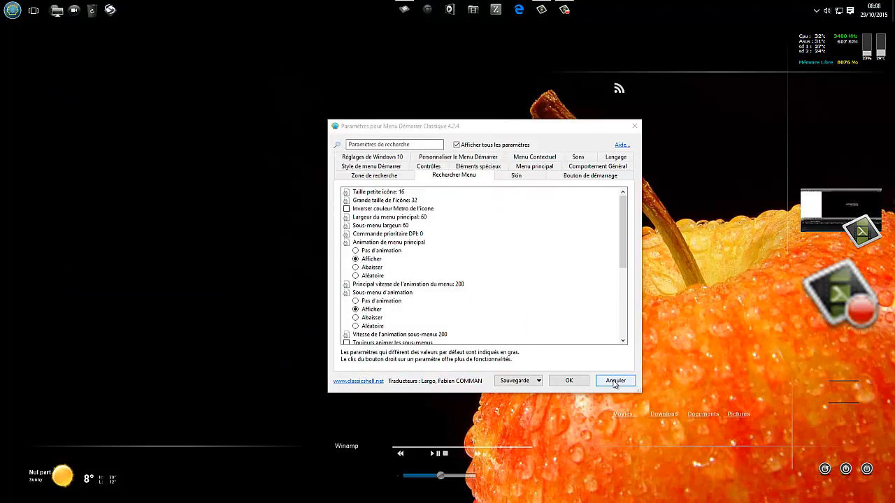
{"action": "left_click", "coordinate": [616, 381]}
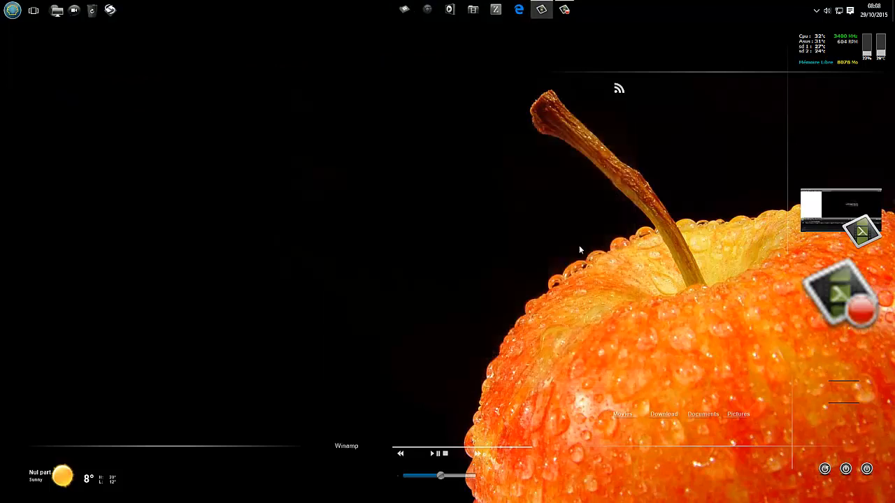